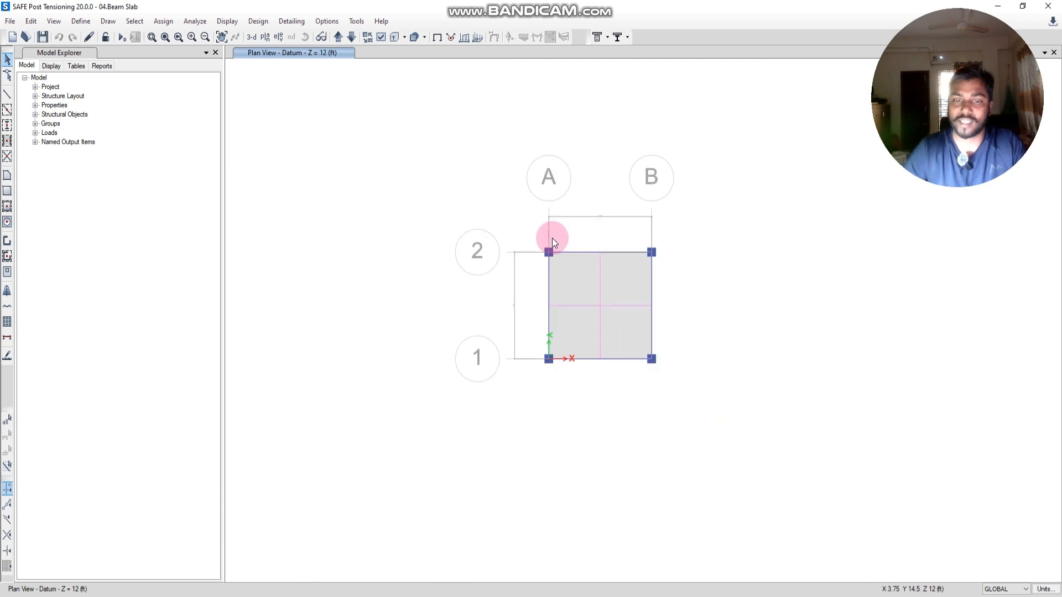
pyautogui.scroll(5, 507, 297)
pyautogui.scroll(-2, 507, 296)
pyautogui.click(1037, 506)
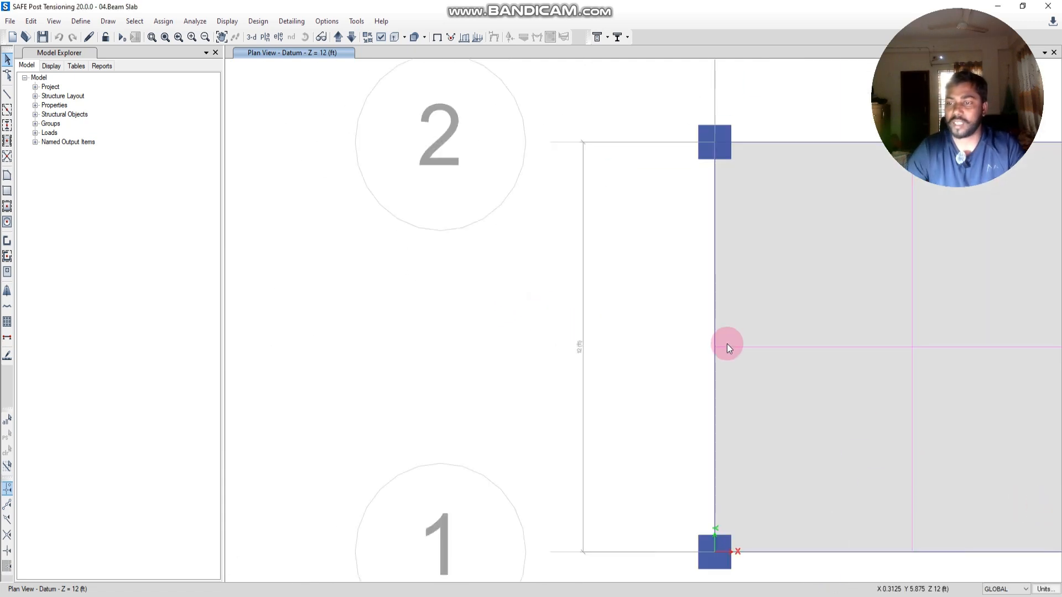
pyautogui.moveTo(727, 344); pyautogui.dragTo(456, 330, button='middle')
pyautogui.scroll(-2, 505, 277)
pyautogui.scroll(2, 500, 263)
pyautogui.scroll(-2, 469, 266)
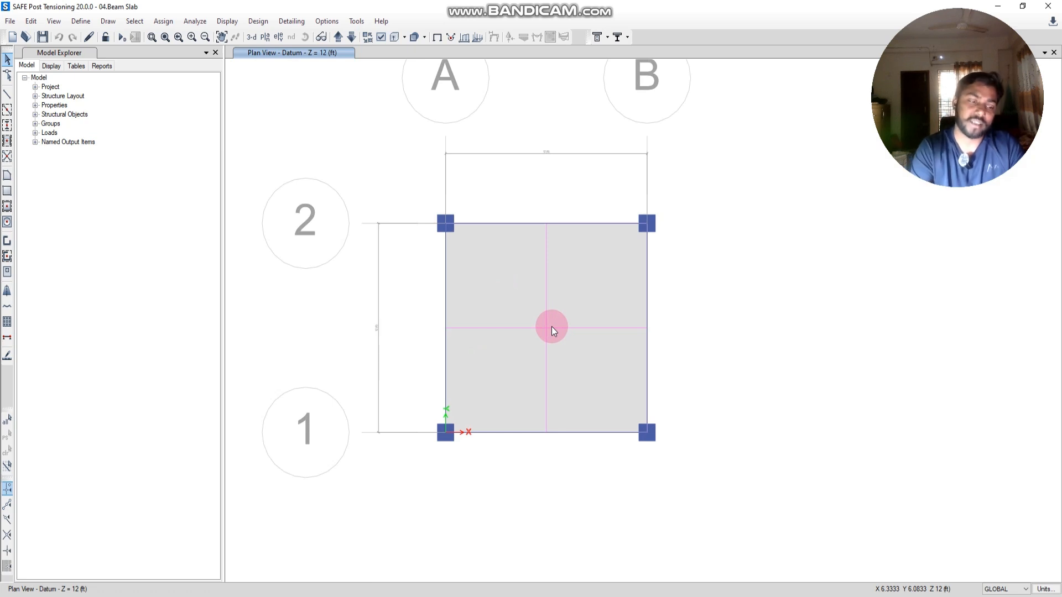
pyautogui.scroll(2, 501, 162)
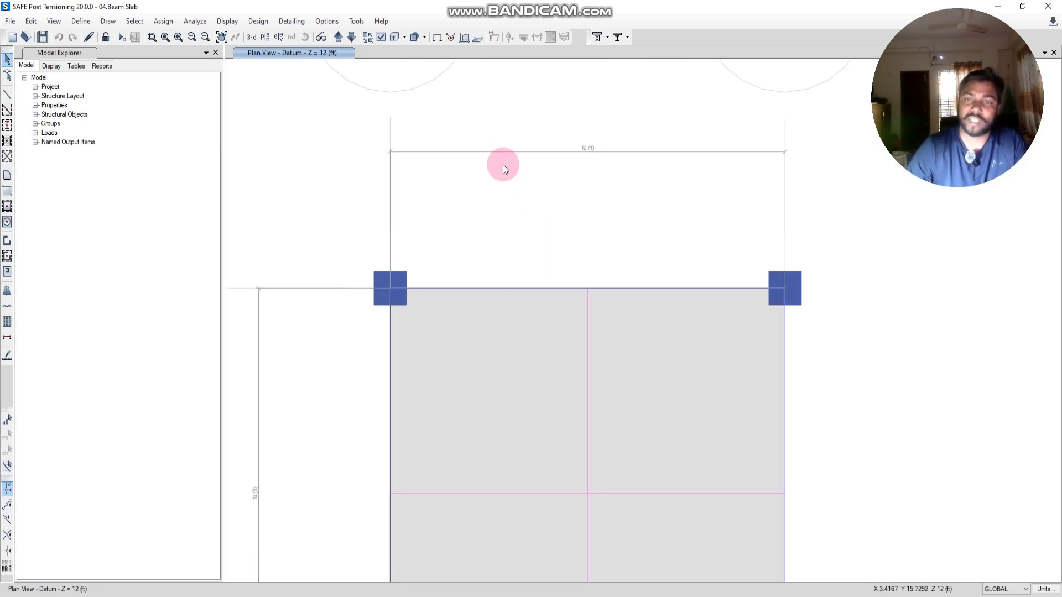
pyautogui.scroll(-4, 500, 155)
pyautogui.scroll(2, 488, 173)
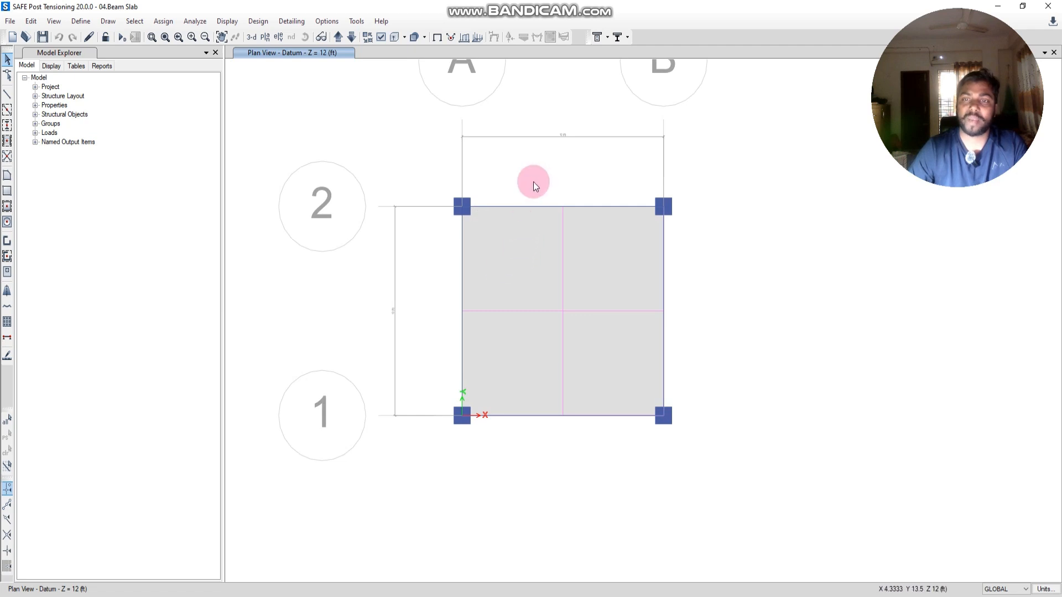
pyautogui.moveTo(534, 181); pyautogui.dragTo(519, 208, button='middle')
pyautogui.scroll(4, 548, 166)
pyautogui.scroll(-6, 536, 188)
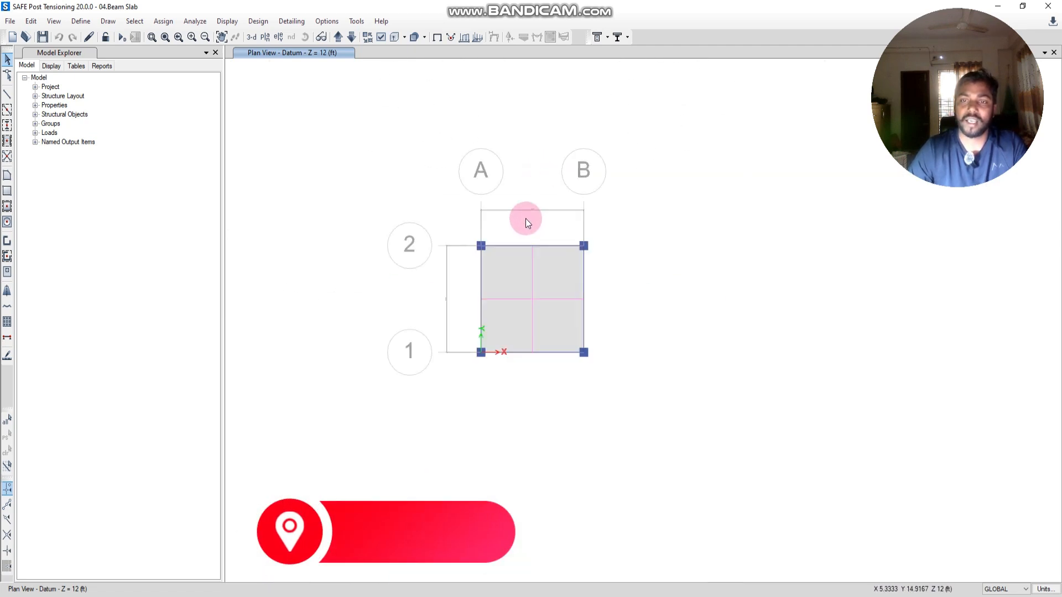
pyautogui.scroll(6, 459, 295)
pyautogui.scroll(-2, 387, 315)
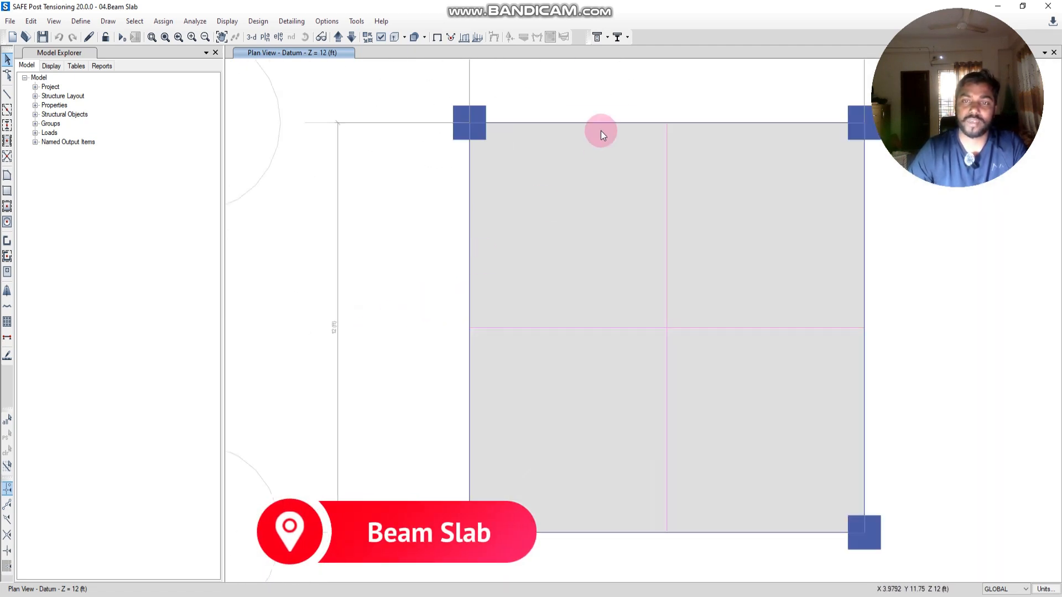
pyautogui.moveTo(600, 130); pyautogui.dragTo(477, 313, button='middle')
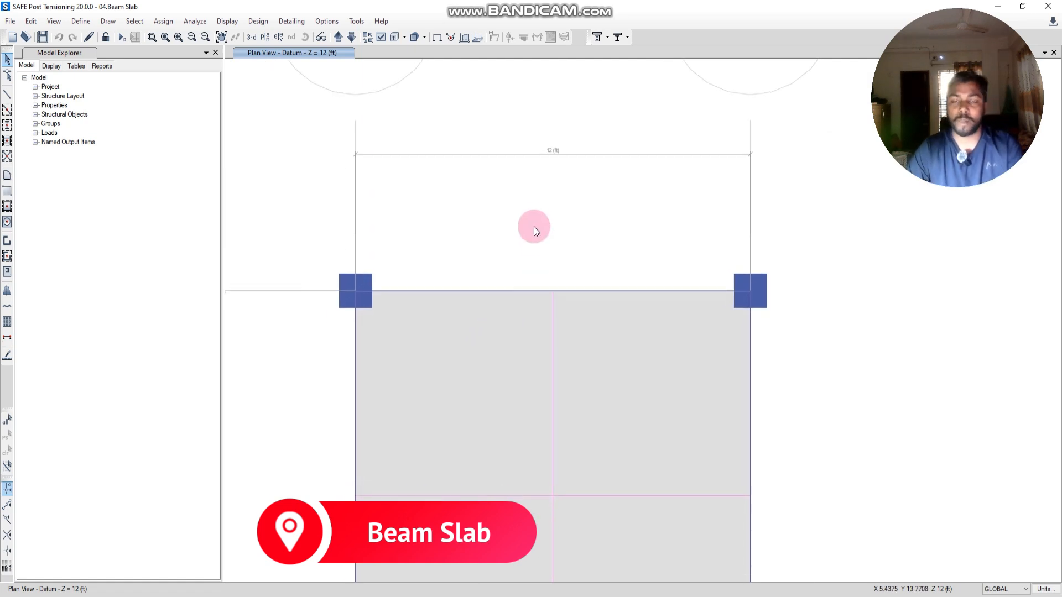
pyautogui.scroll(-3, 533, 226)
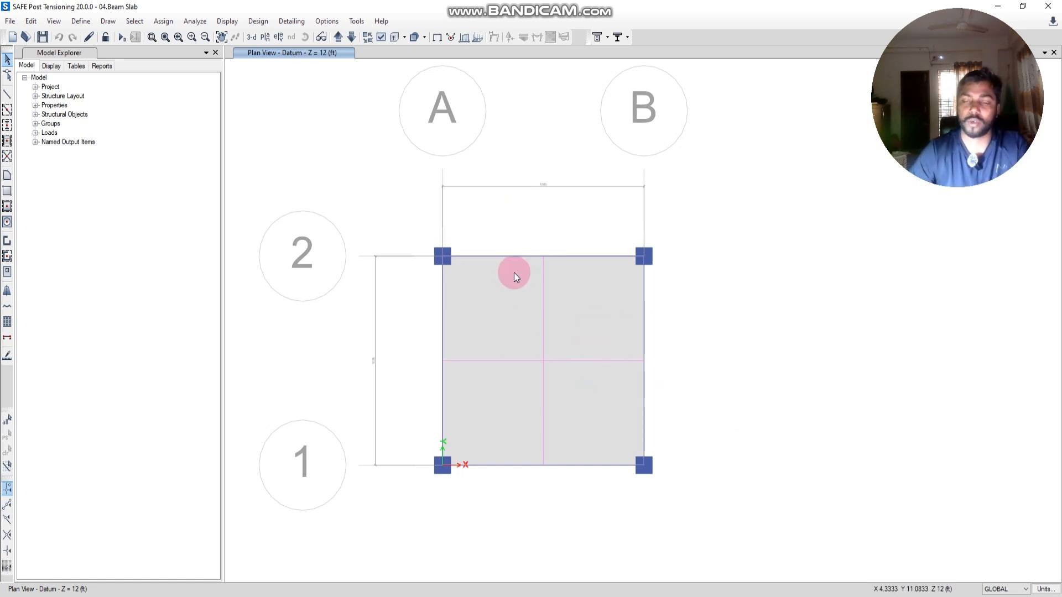
# - Inspect the slab's section assignment and its dead and live uniform loads, closing without changes and clearing the selection
pyautogui.scroll(3, 512, 275)
pyautogui.scroll(-3, 490, 307)
pyautogui.click(490, 307)
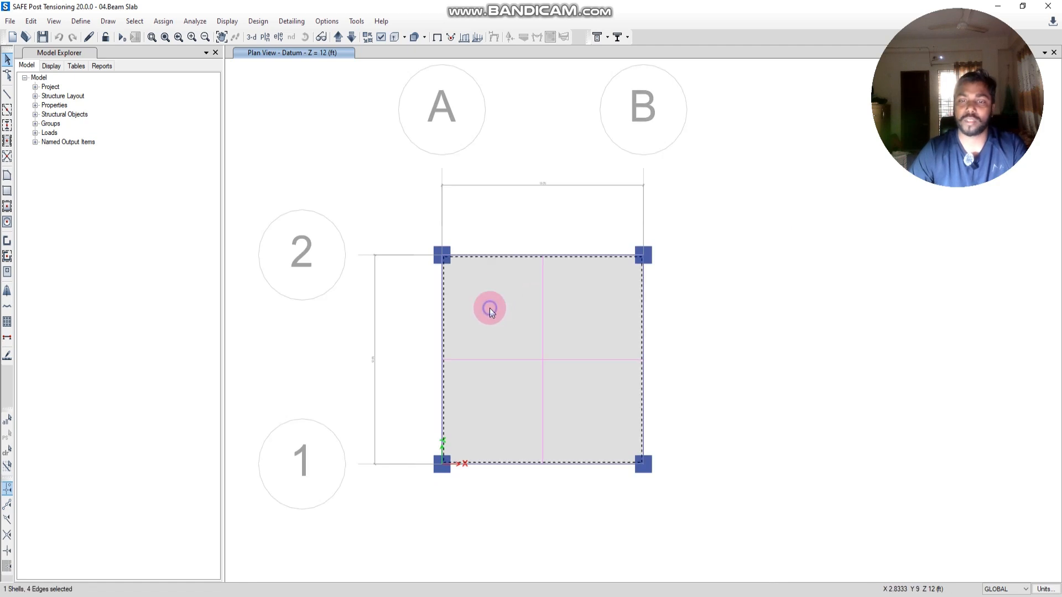
pyautogui.rightClick(490, 307)
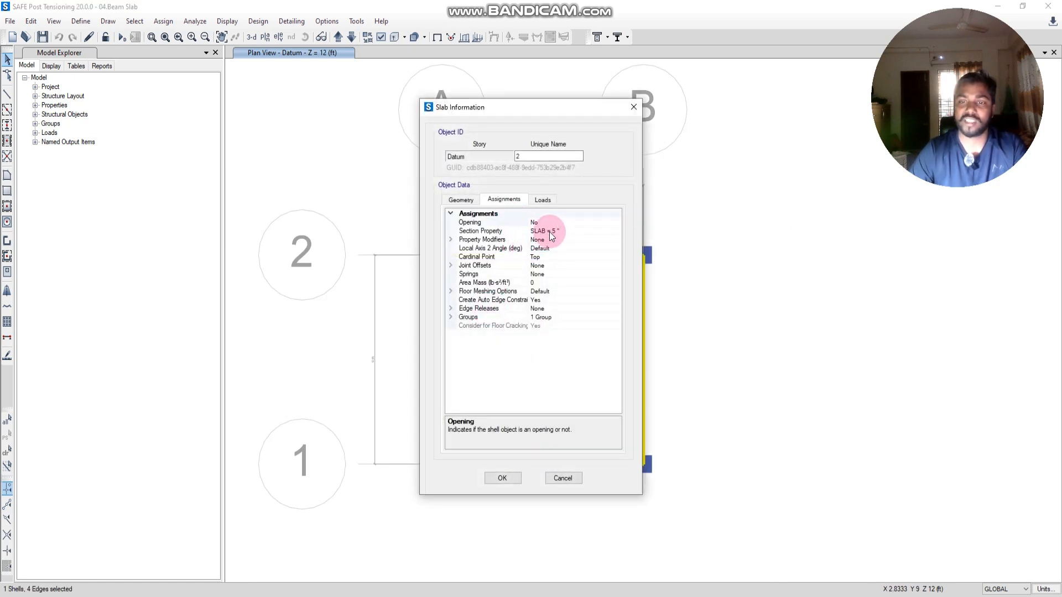
pyautogui.click(542, 200)
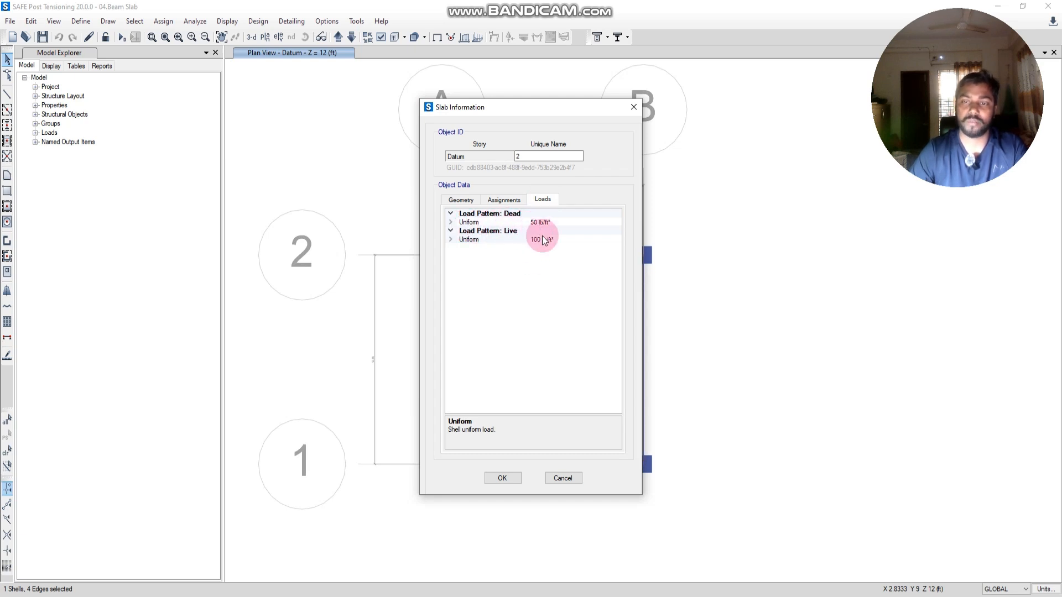
pyautogui.click(562, 477)
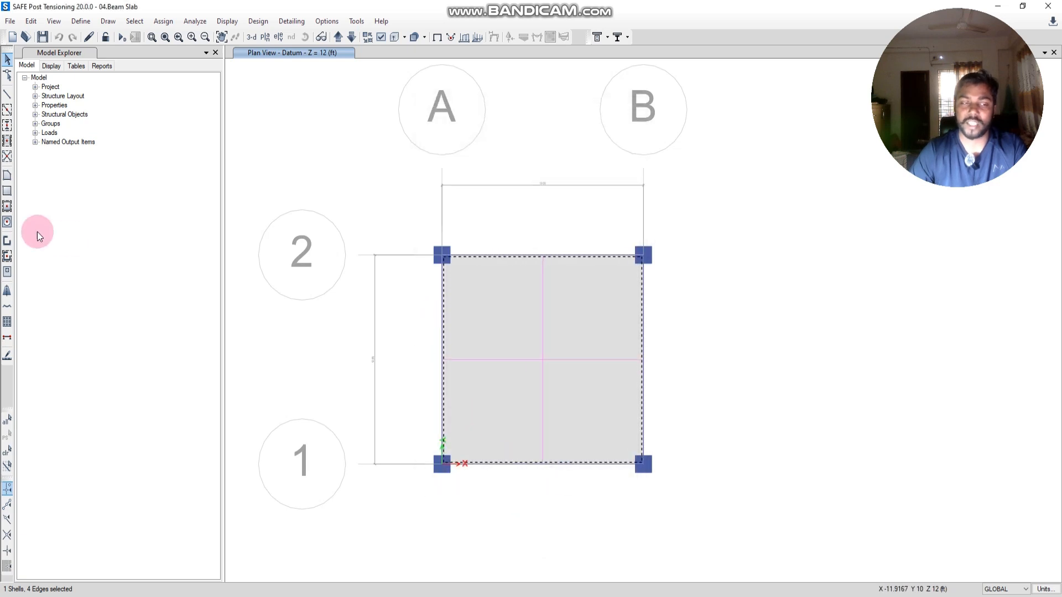
pyautogui.click(7, 454)
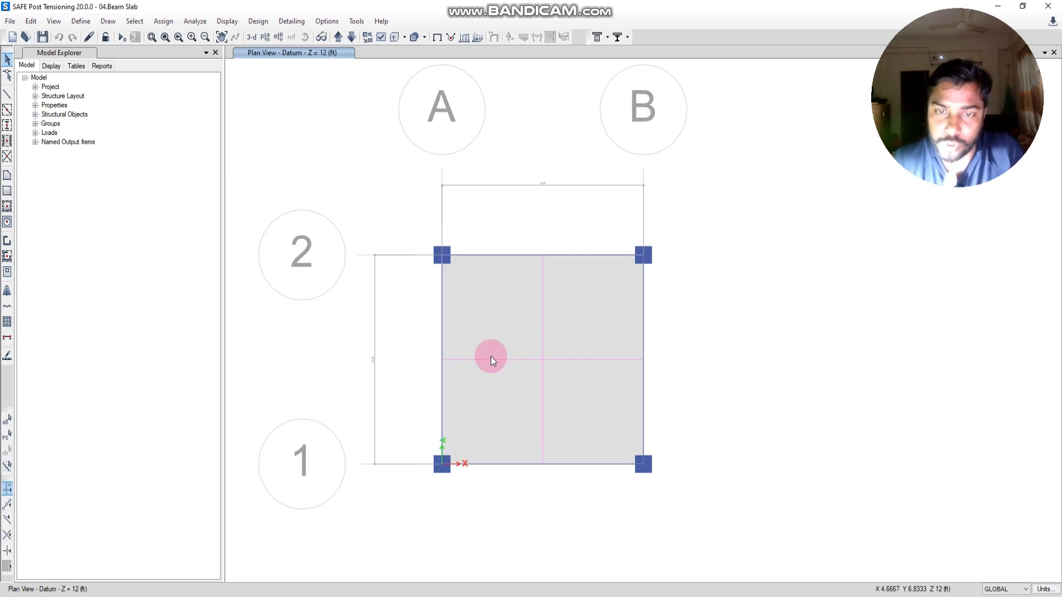
pyautogui.scroll(3, 479, 362)
pyautogui.scroll(-6, 477, 336)
pyautogui.scroll(3, 473, 329)
pyautogui.moveTo(473, 330); pyautogui.dragTo(507, 357, button='middle')
pyautogui.scroll(3, 554, 341)
pyautogui.scroll(-3, 545, 333)
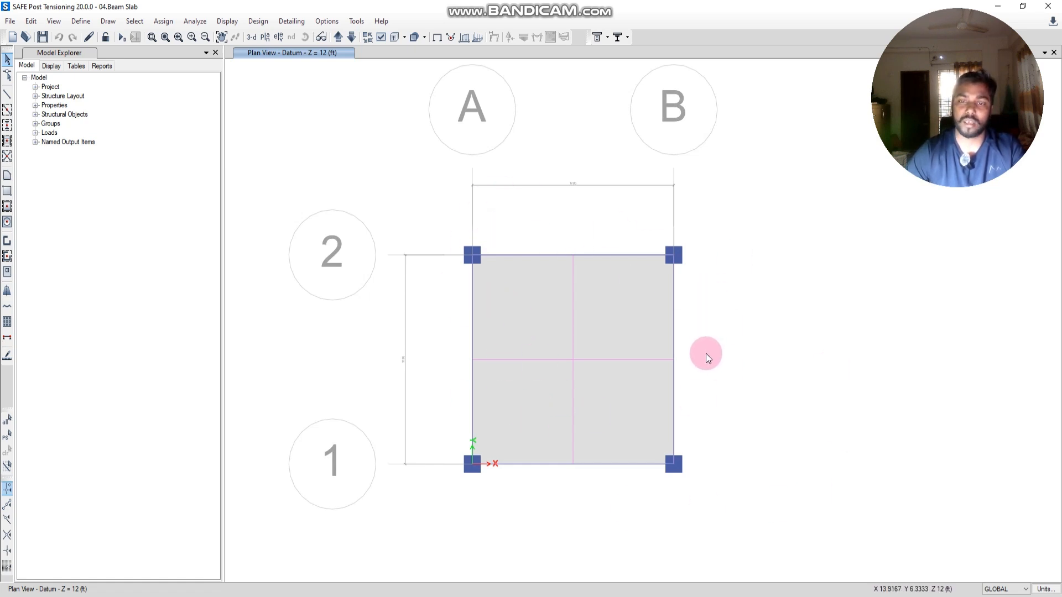
pyautogui.click(81, 21)
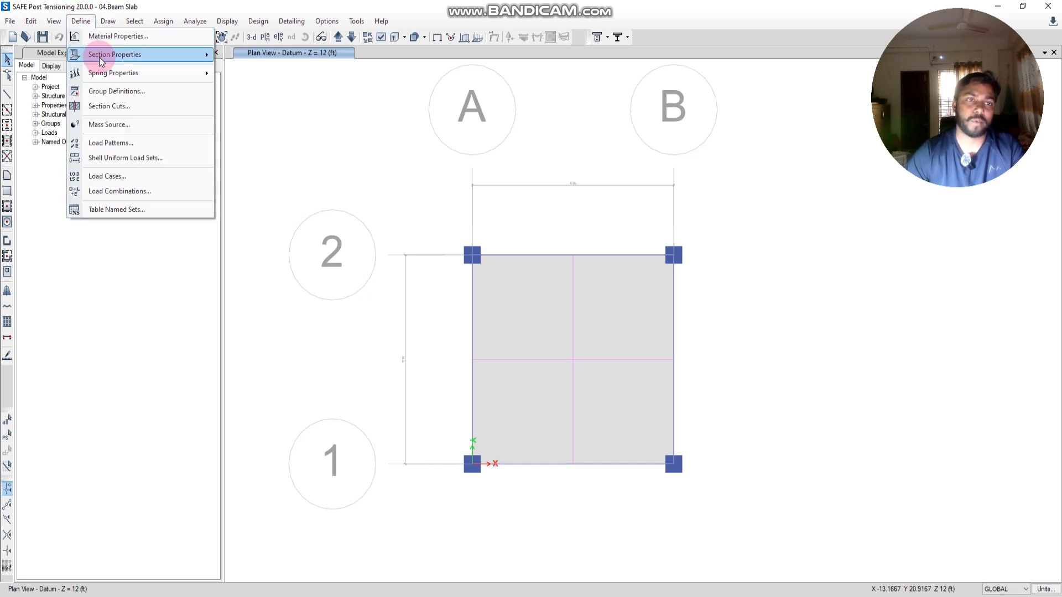
pyautogui.moveTo(101, 58)
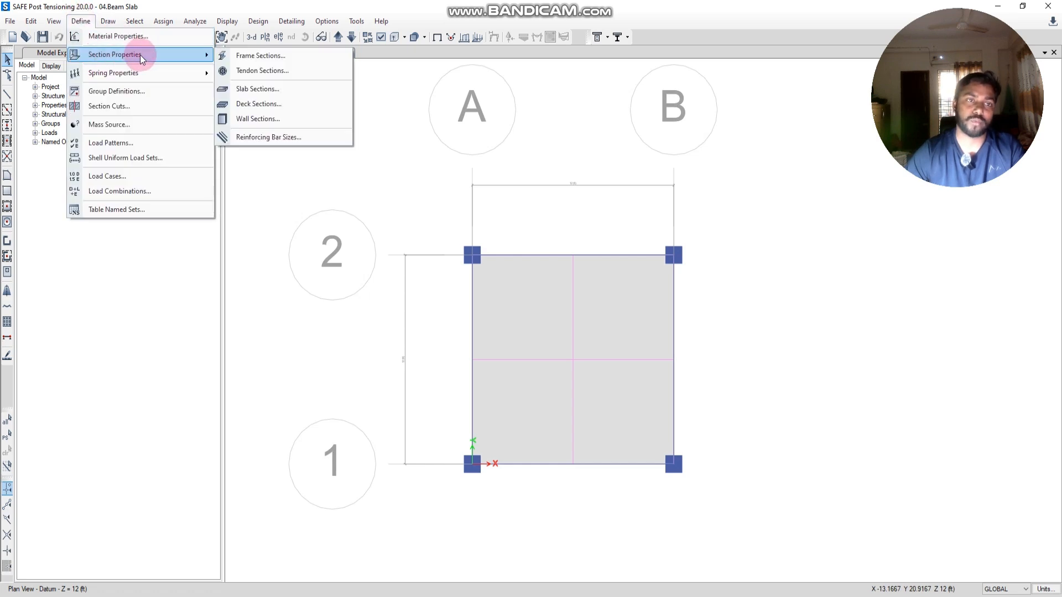
pyautogui.click(759, 345)
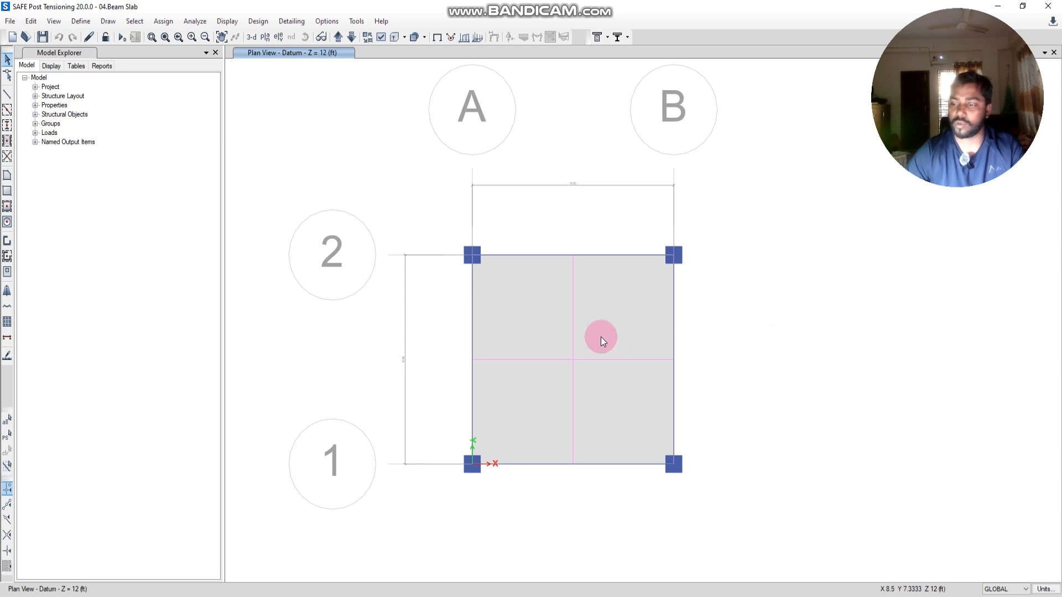
pyautogui.moveTo(578, 333); pyautogui.dragTo(576, 322, button='middle')
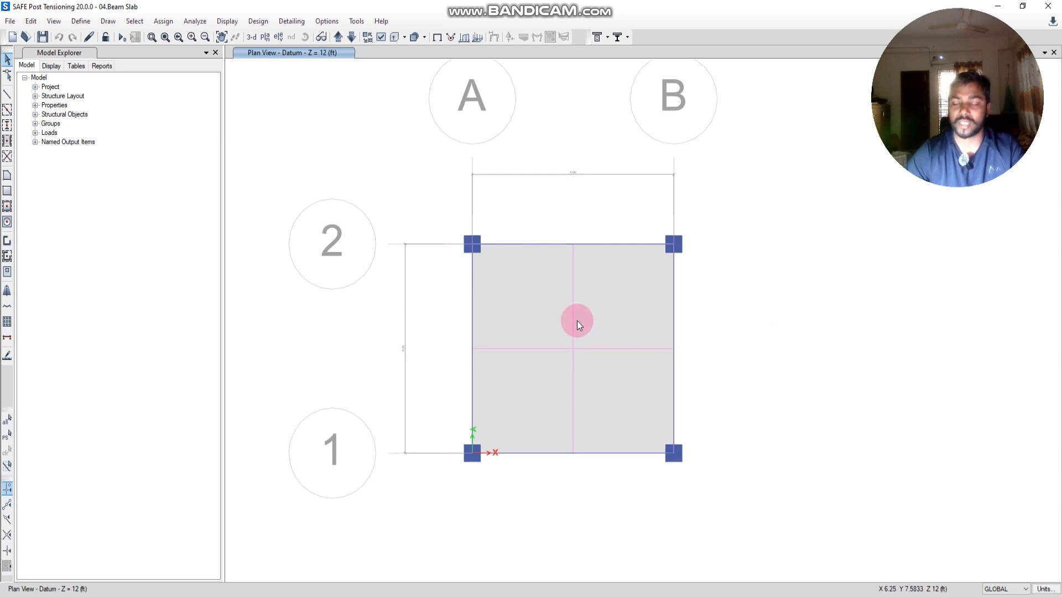
pyautogui.moveTo(562, 367); pyautogui.dragTo(557, 380, button='middle')
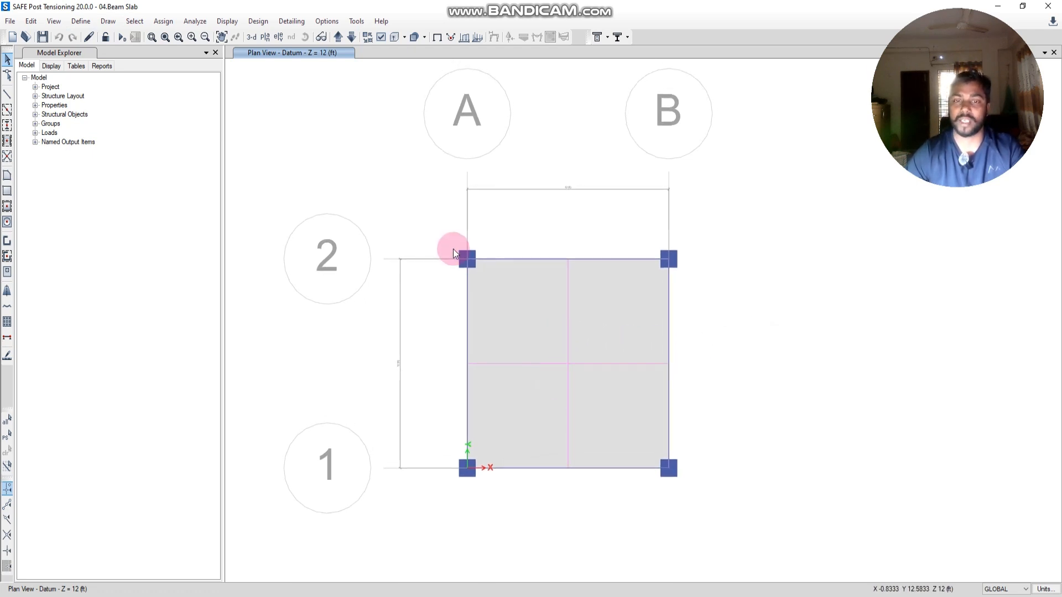
pyautogui.scroll(2, 467, 259)
pyautogui.scroll(-2, 481, 270)
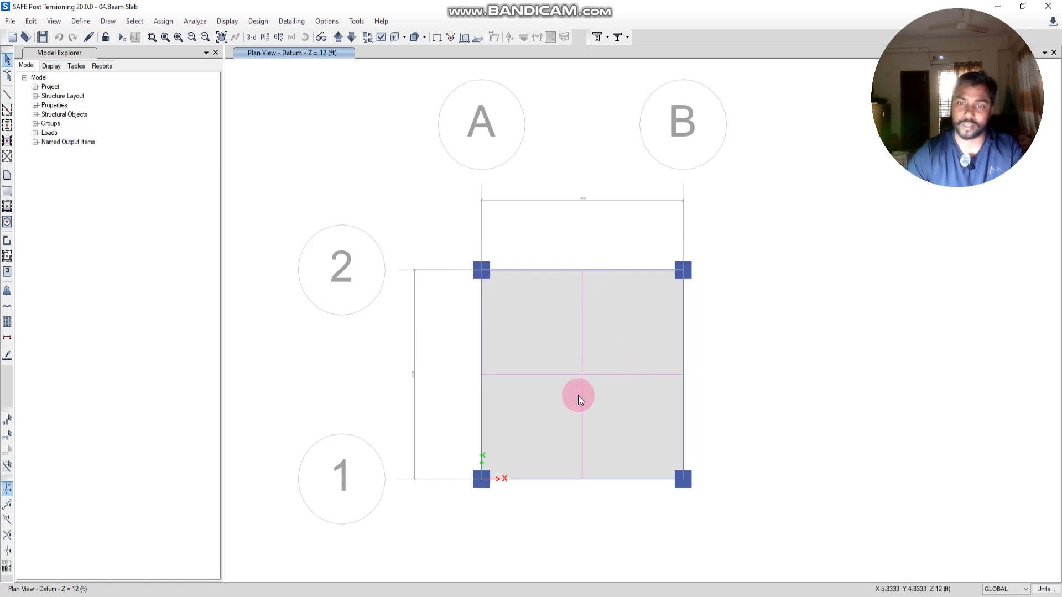
pyautogui.moveTo(578, 396); pyautogui.dragTo(578, 381, button='middle')
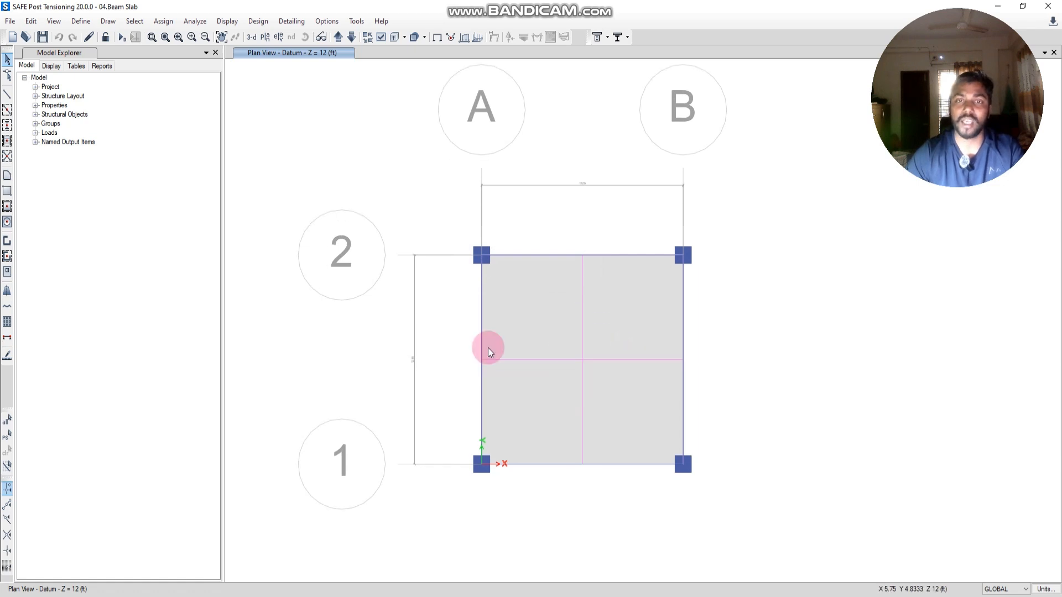
# - Examine the beams, columns and slab in 3D with extruded members and the rendered view
pyautogui.click(253, 38)
pyautogui.keyDown('shift'); pyautogui.moveTo(638, 436); pyautogui.dragTo(661, 415, button='middle'); pyautogui.keyUp('shift')
pyautogui.click(395, 37)
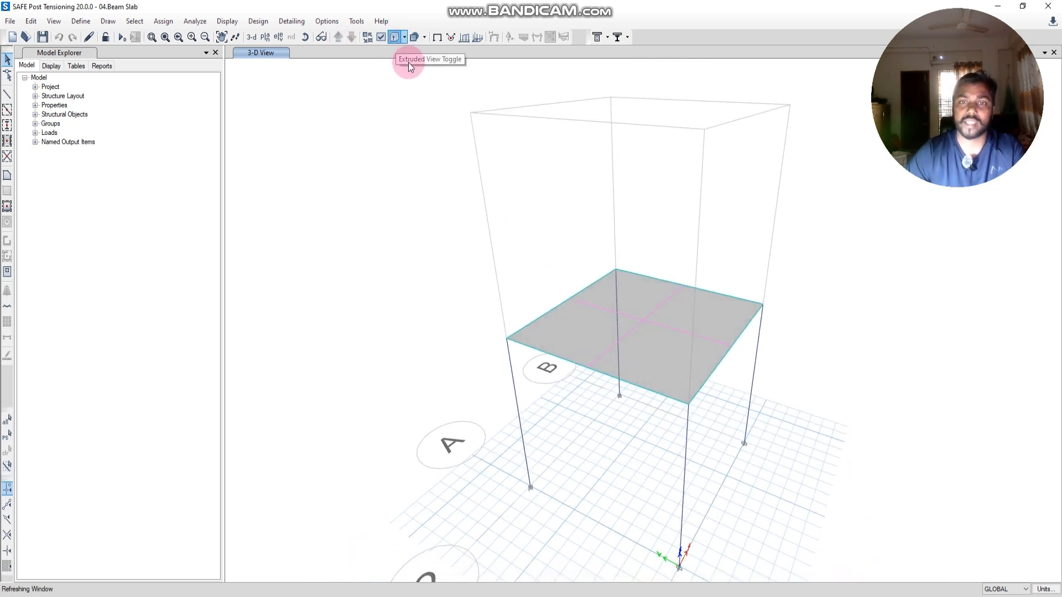
pyautogui.keyDown('shift'); pyautogui.moveTo(779, 473); pyautogui.dragTo(734, 502, button='middle'); pyautogui.keyUp('shift')
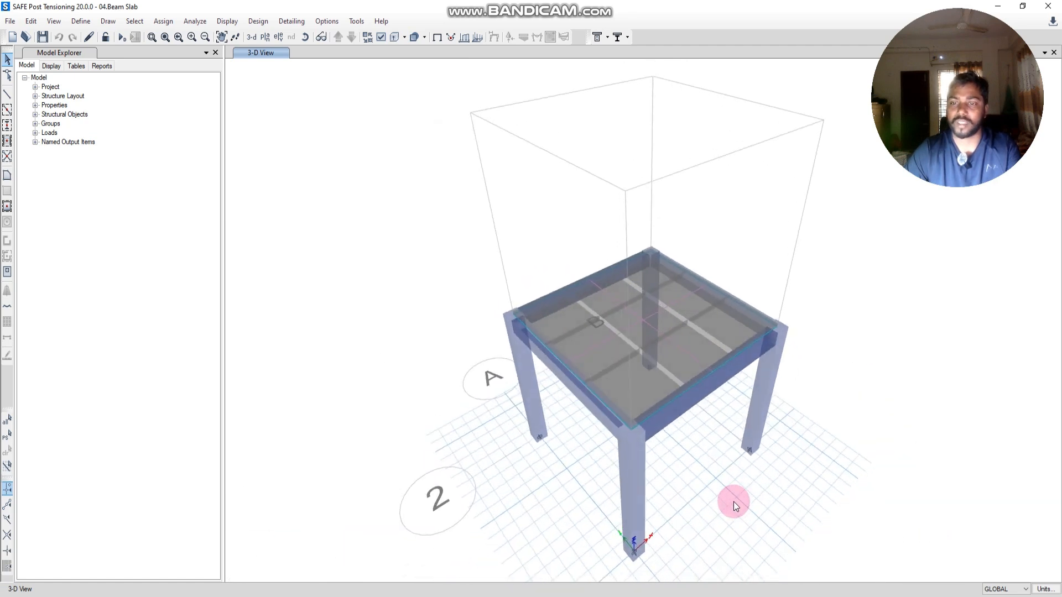
pyautogui.click(413, 37)
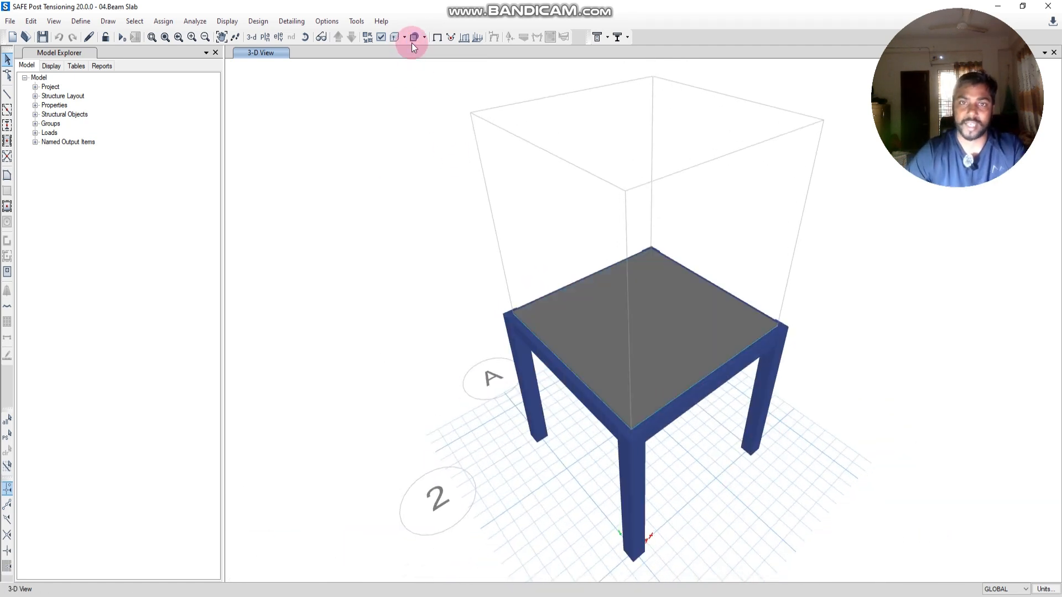
# - Turn off the extruded display and return to the plan view at the Datum level
pyautogui.click(392, 37)
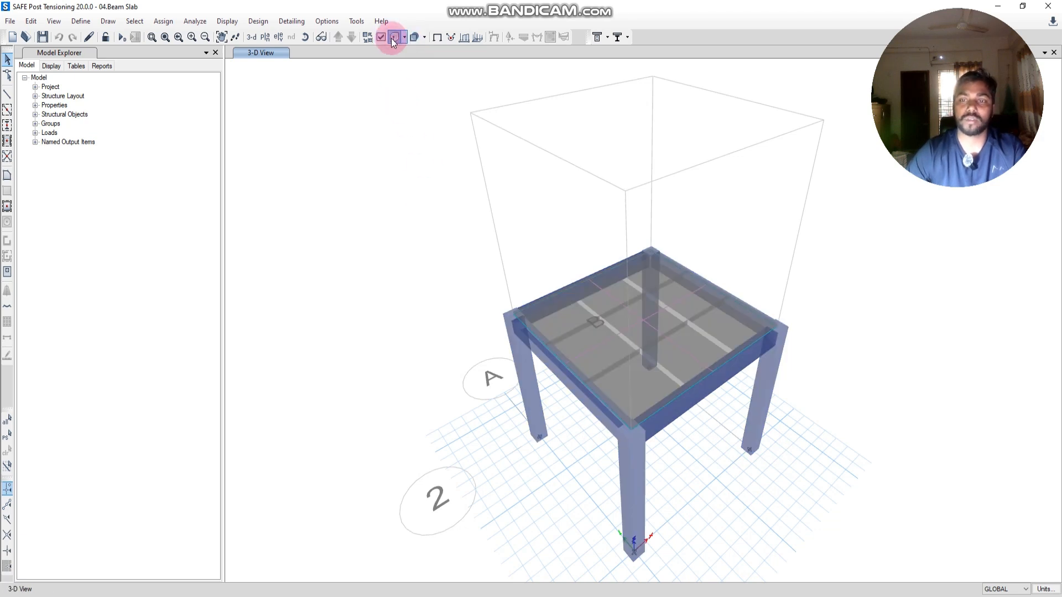
pyautogui.keyDown('shift'); pyautogui.moveTo(662, 453); pyautogui.dragTo(646, 400, button='middle'); pyautogui.keyUp('shift')
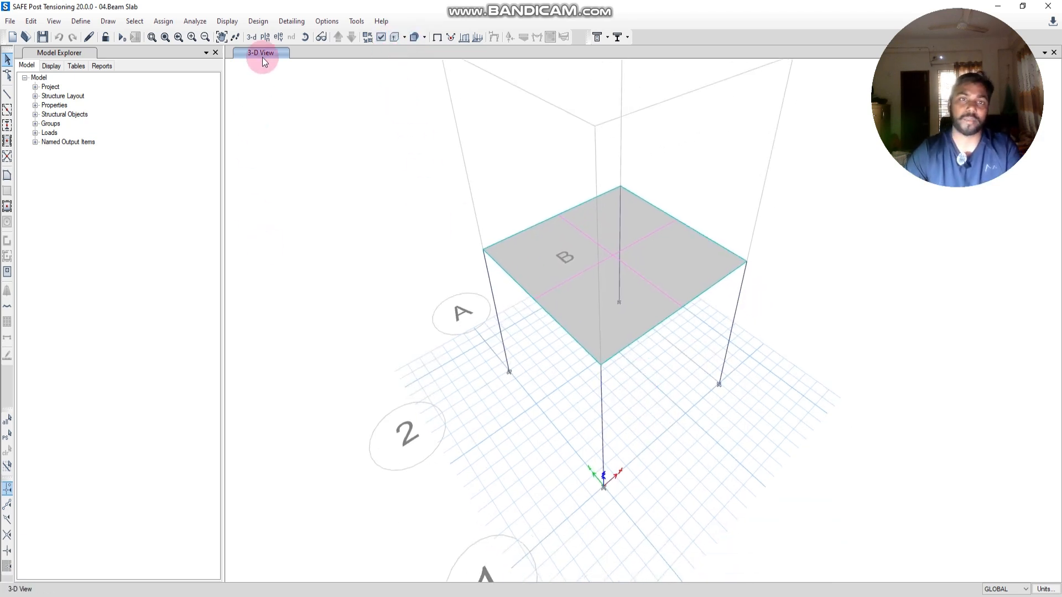
pyautogui.click(265, 37)
pyautogui.scroll(-3, 635, 453)
pyautogui.scroll(2, 480, 392)
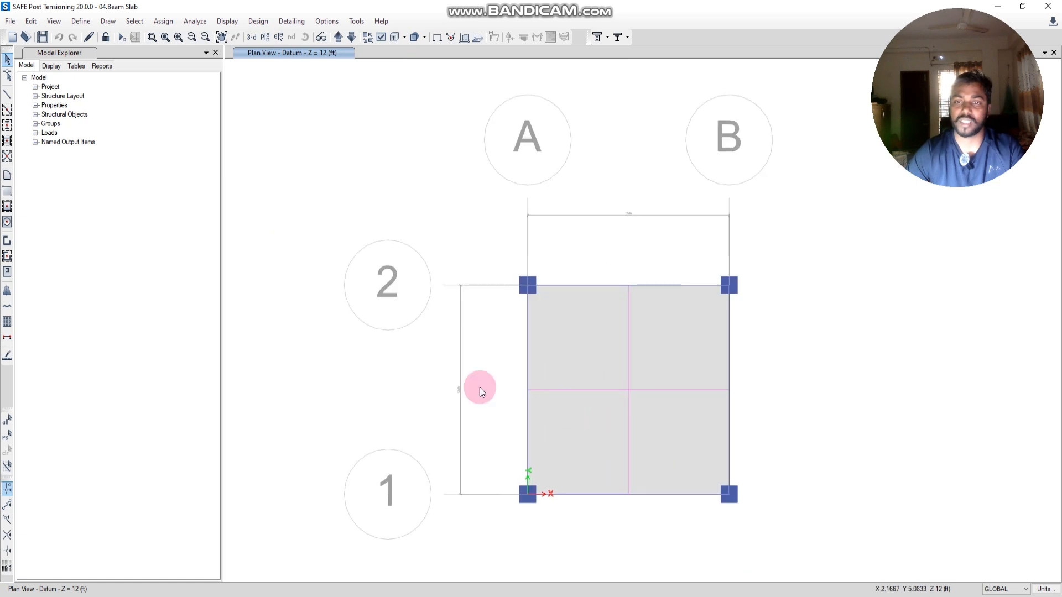
# - Run the model check with a length tolerance of 0.1 in and close its report
pyautogui.click(195, 21)
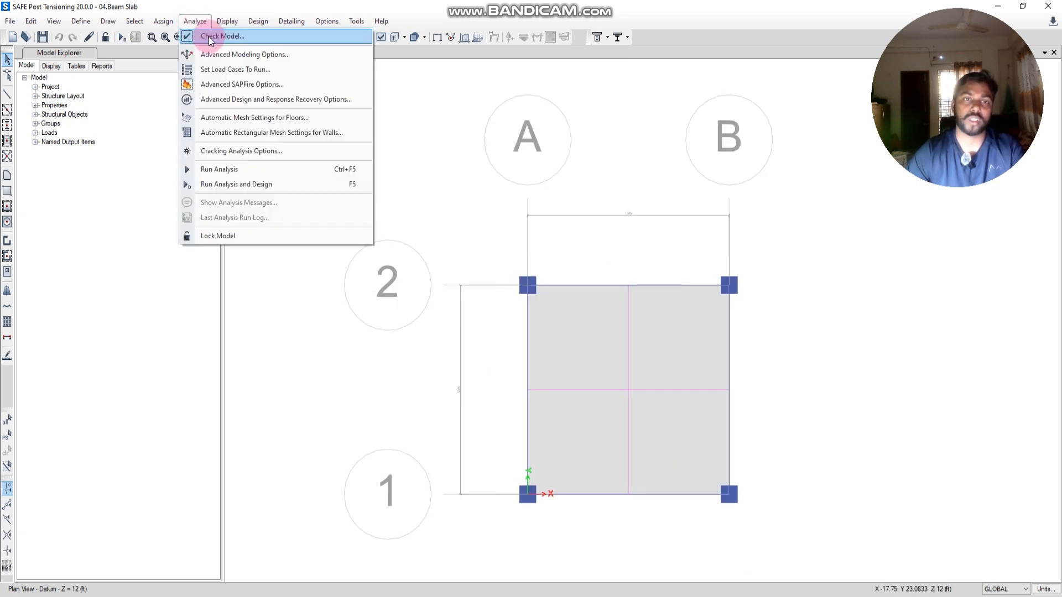
pyautogui.click(209, 37)
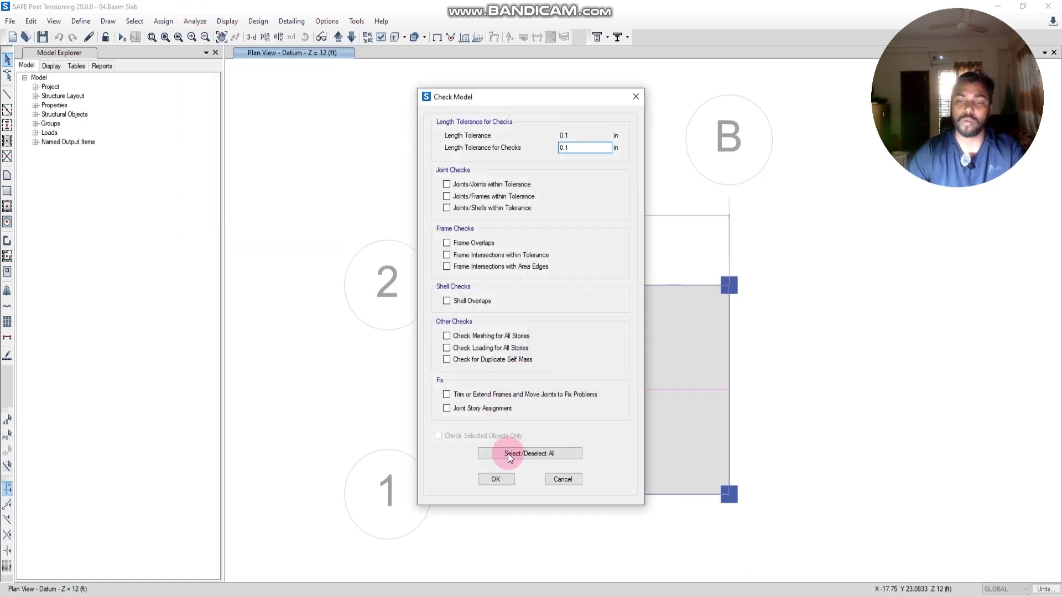
pyautogui.click(504, 481)
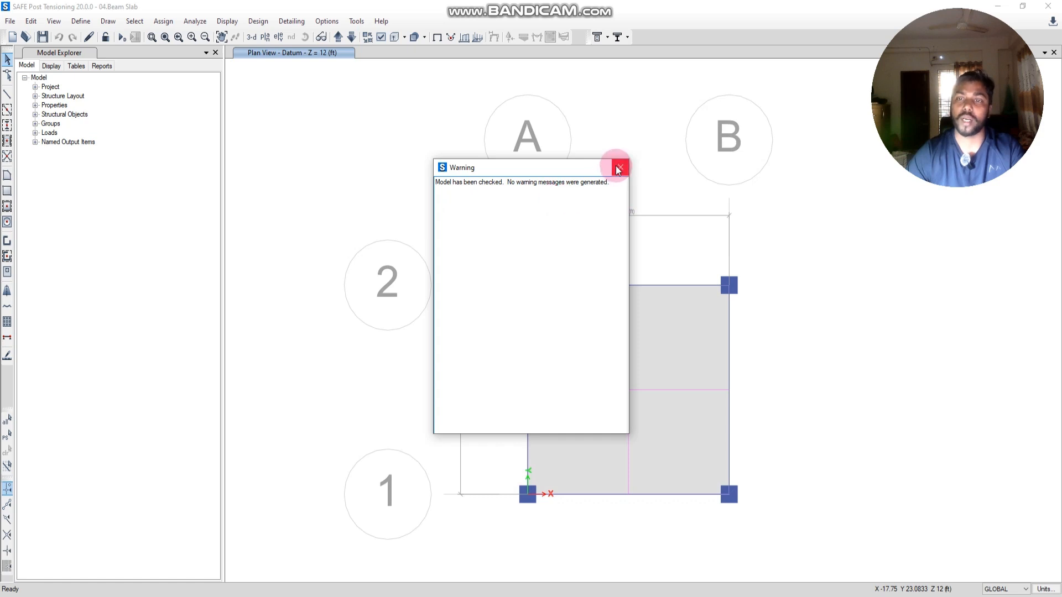
pyautogui.click(618, 168)
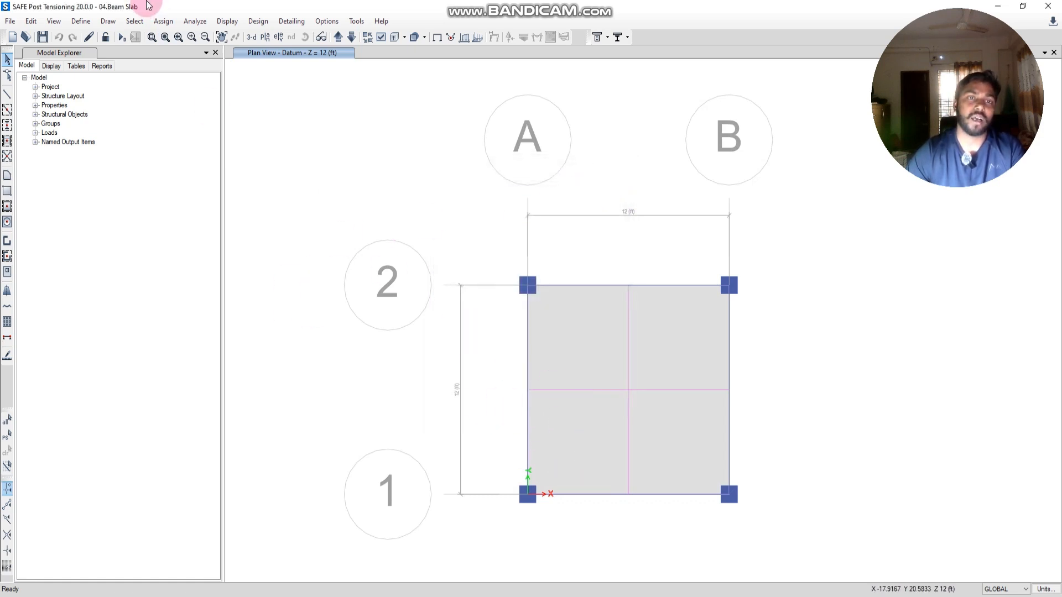
# - Try to run the analysis and design of the beam-slab model
pyautogui.click(193, 21)
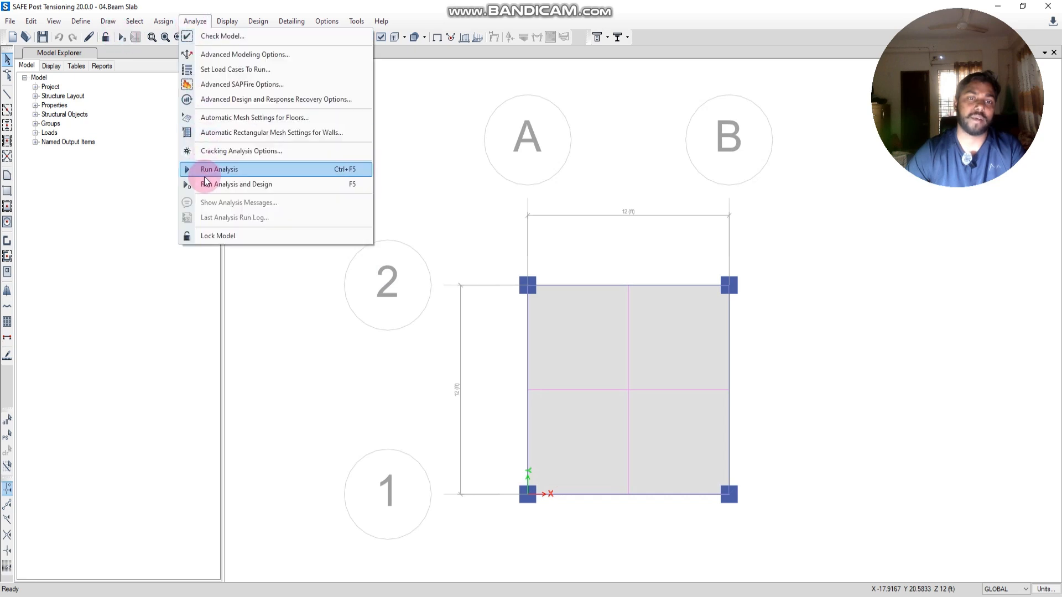
pyautogui.click(228, 187)
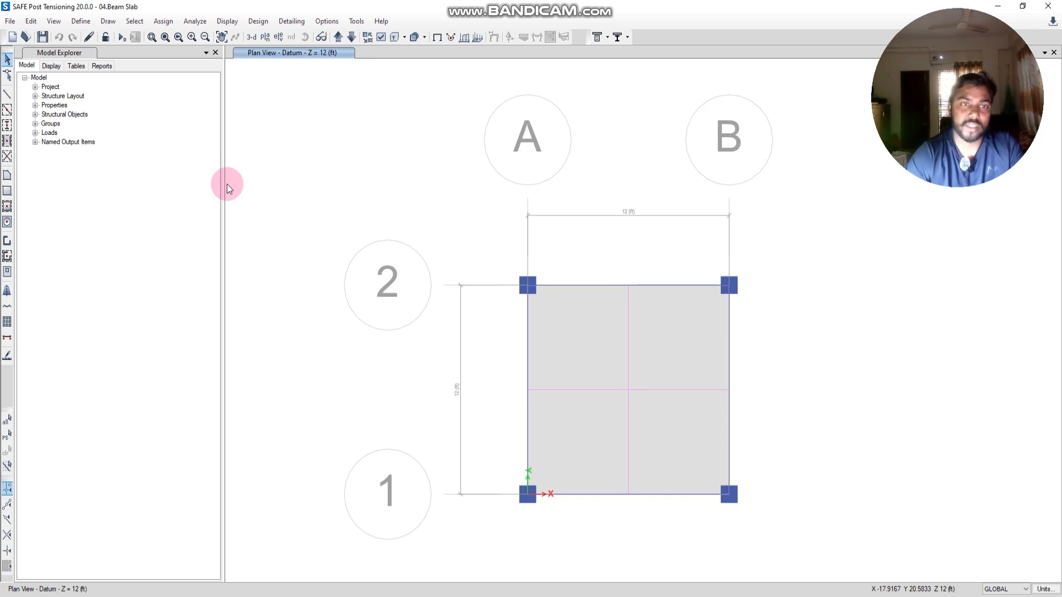
pyautogui.click(612, 362)
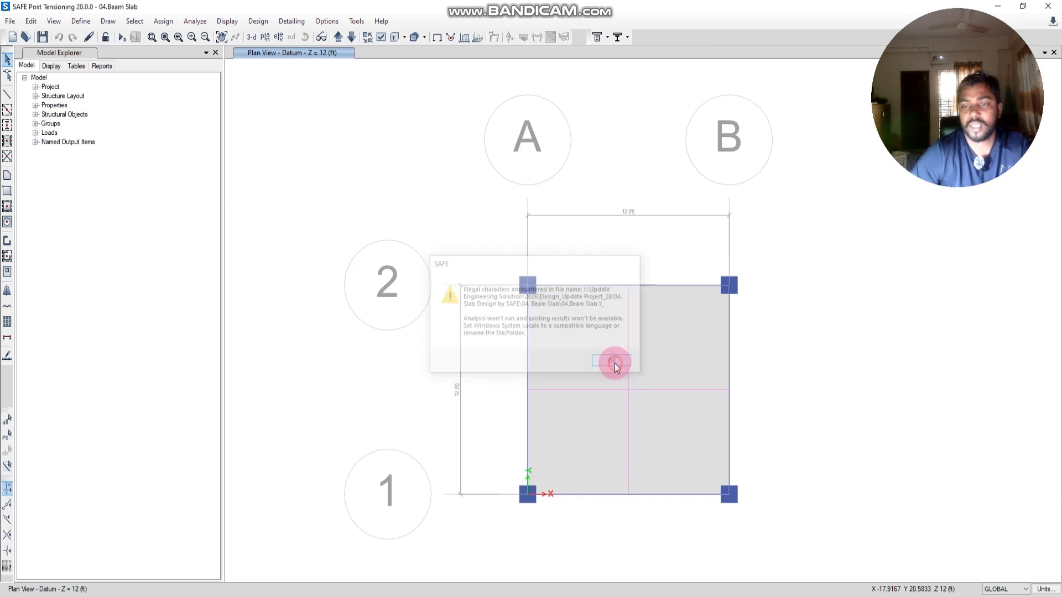
# - Close the antivirus notice and save a copy of the model to the Desktop as 04.Beam Slab
pyautogui.click(28, 22)
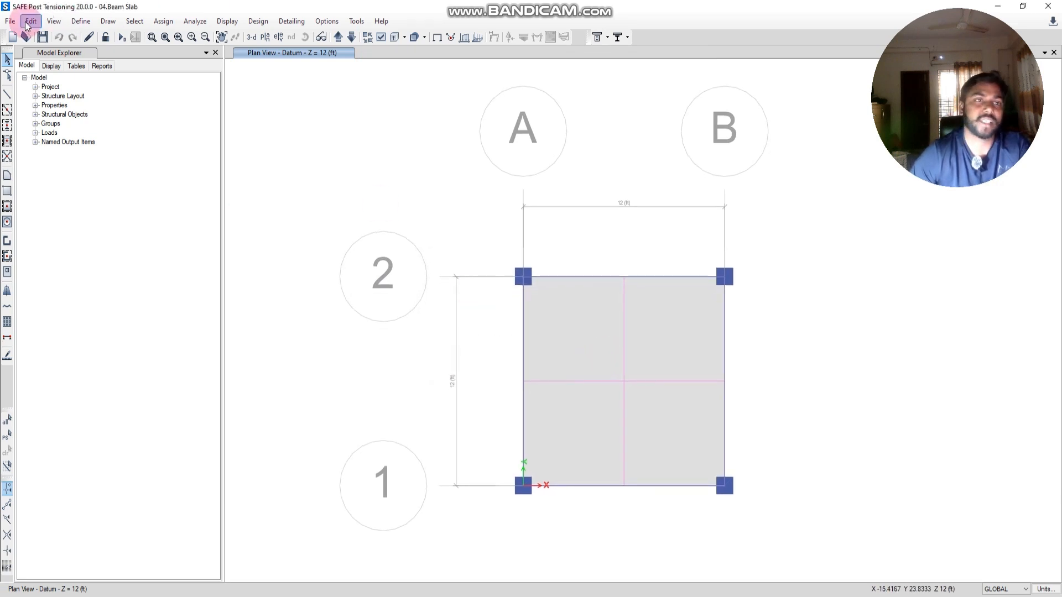
pyautogui.click(11, 23)
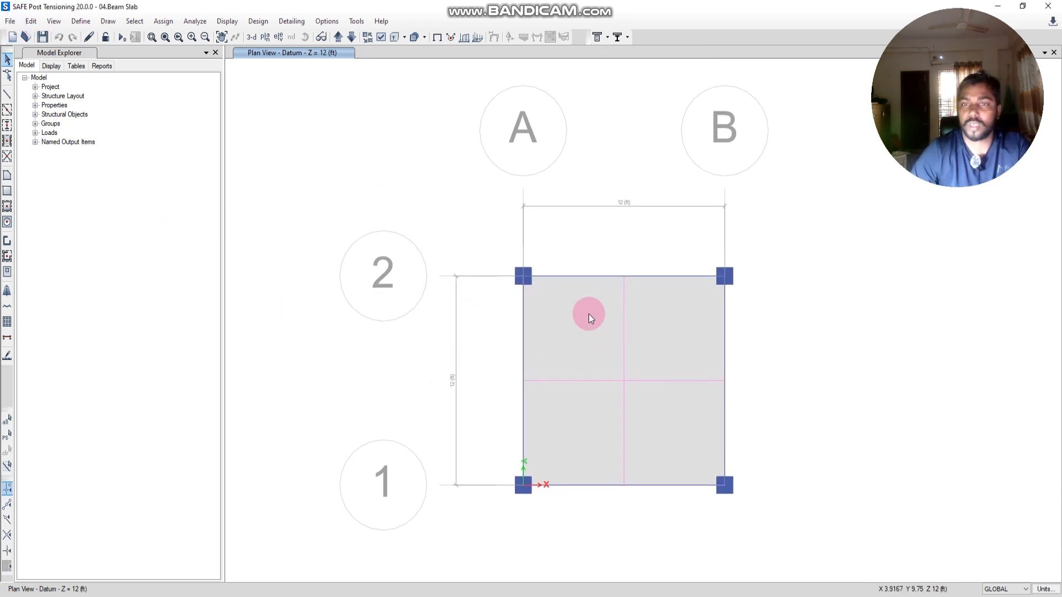
pyautogui.moveTo(589, 316); pyautogui.dragTo(589, 309, button='middle')
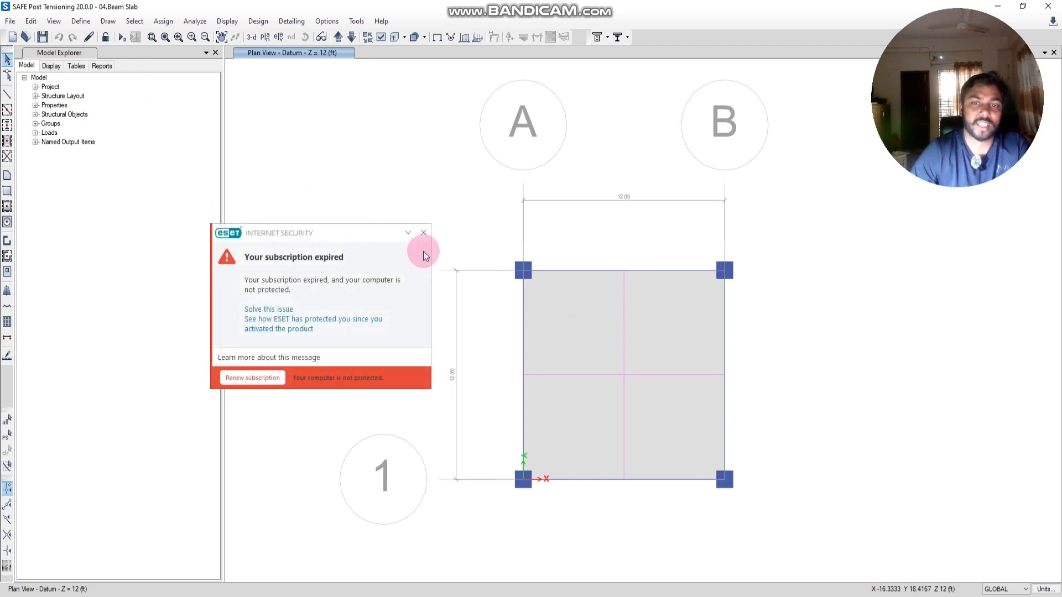
pyautogui.click(424, 233)
pyautogui.click(10, 21)
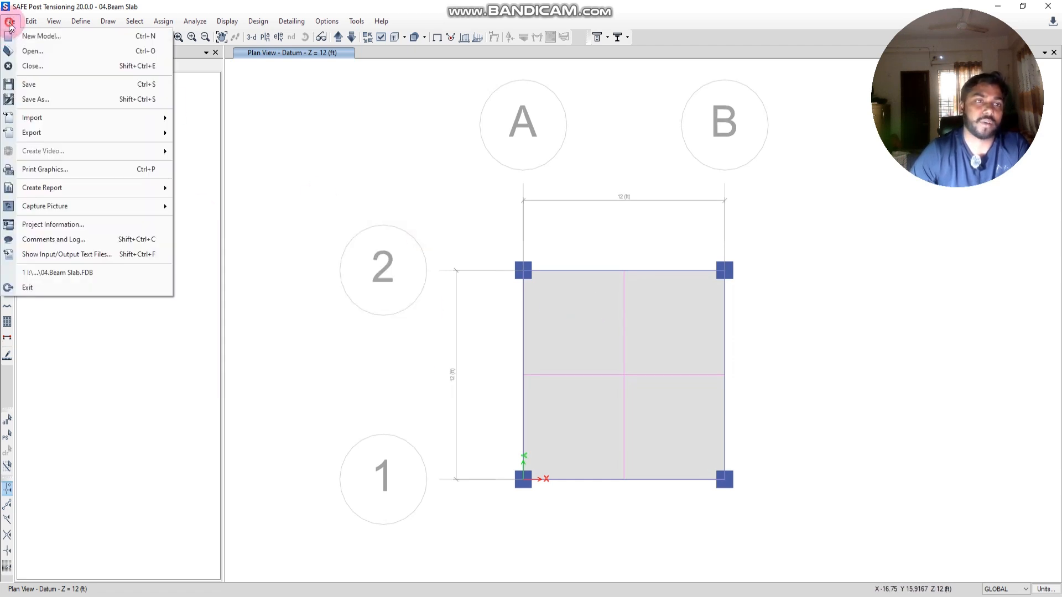
pyautogui.click(39, 100)
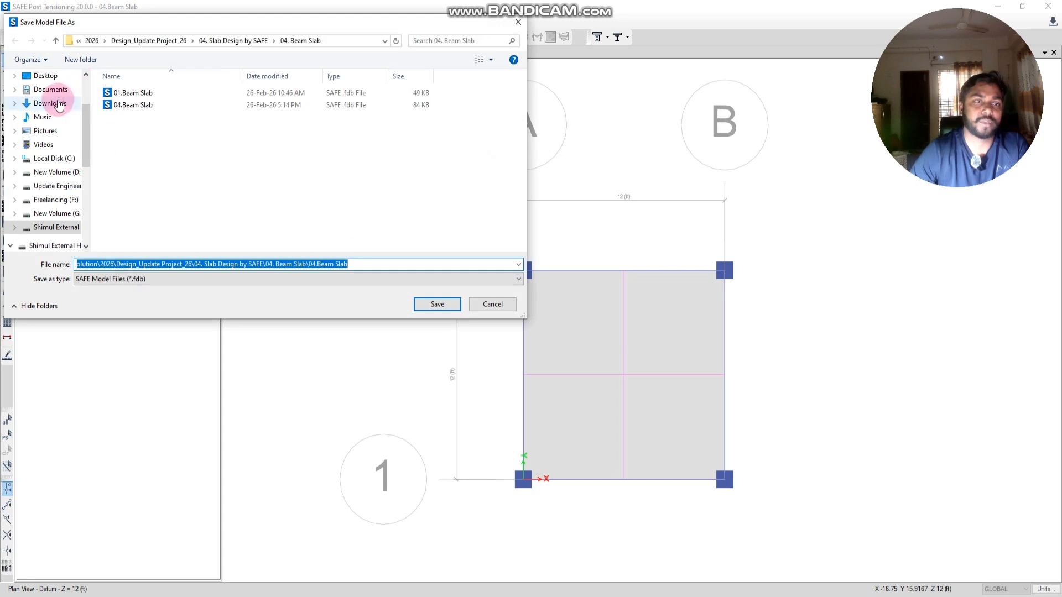
pyautogui.click(46, 76)
pyautogui.click(113, 265)
pyautogui.click(431, 305)
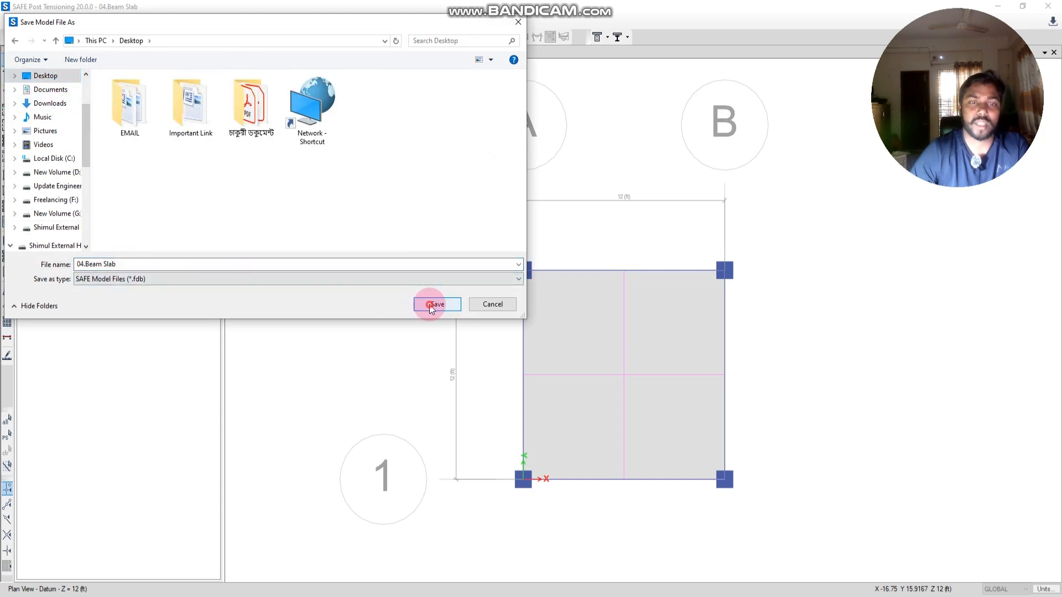
# - Start the analysis of the Desktop copy and save the model there as 05.Beam Slab
pyautogui.click(344, 269)
pyautogui.click(118, 37)
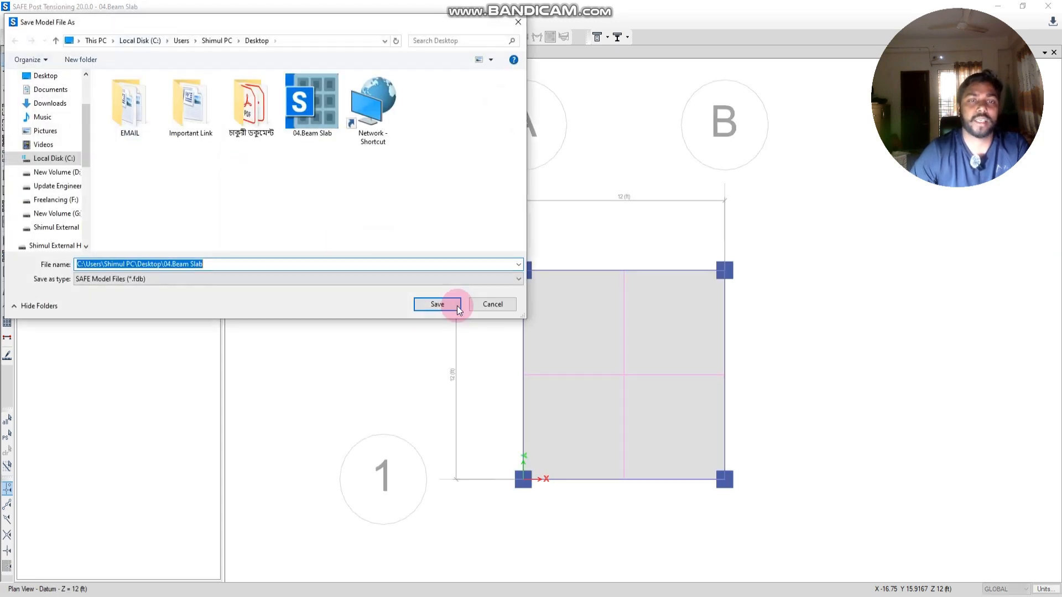
pyautogui.click(172, 263)
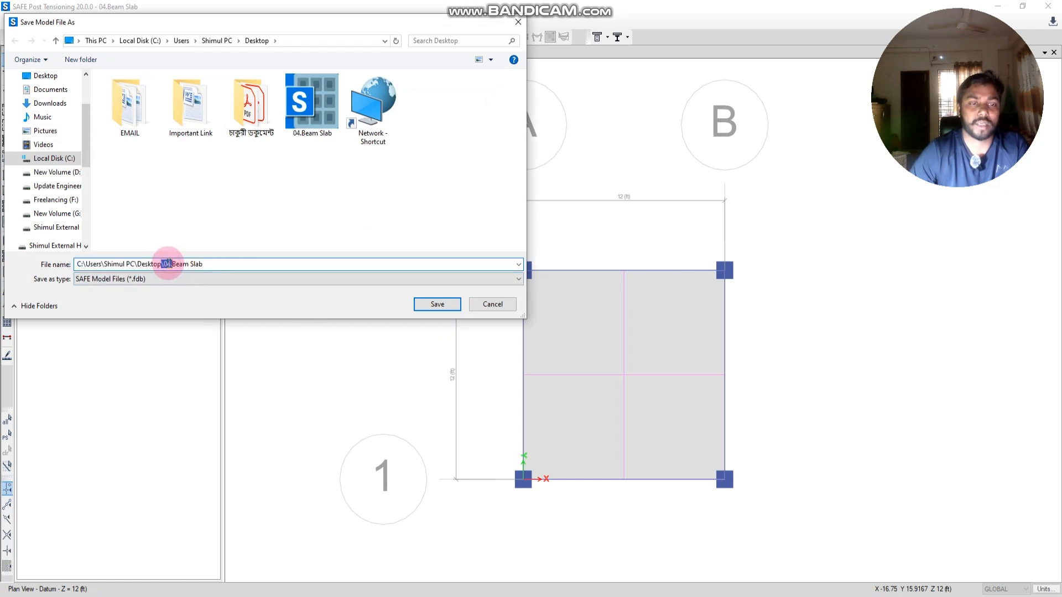
pyautogui.write('5')
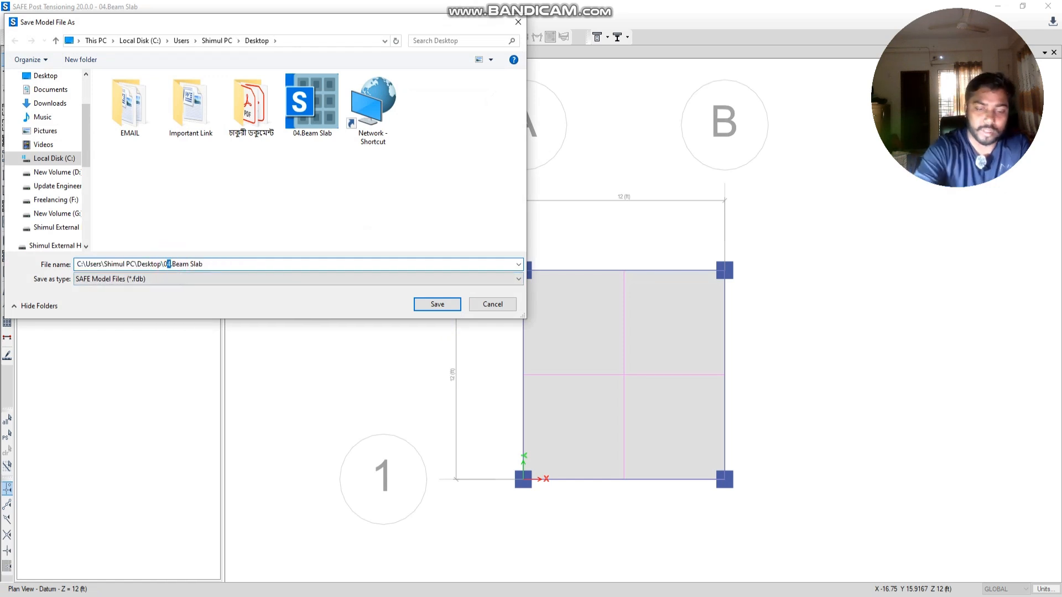
pyautogui.click(437, 304)
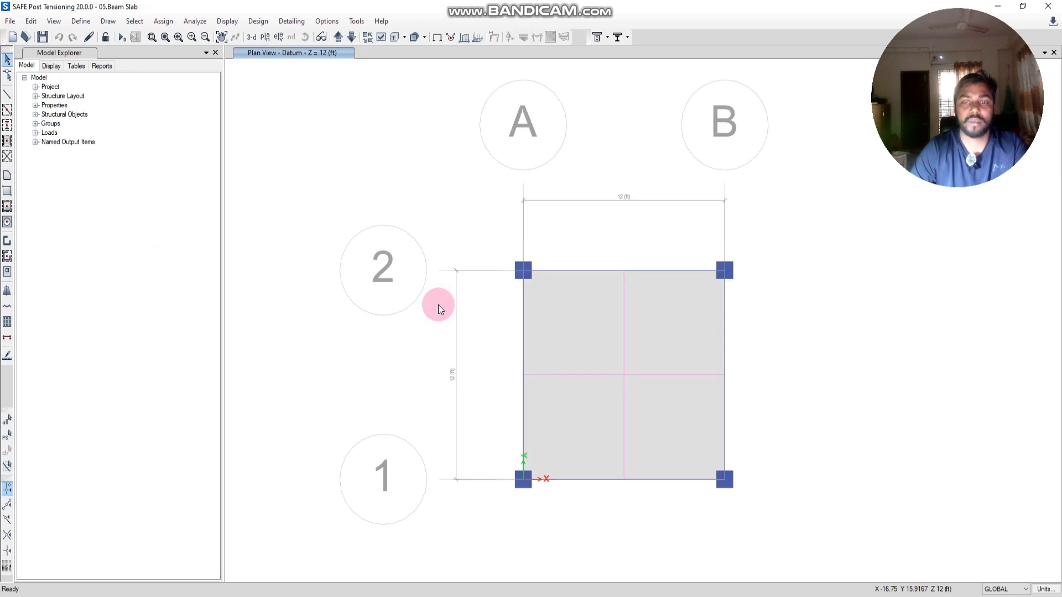
# - Run the analysis and design again, saving the model on the Desktop as 06.Beam Slab
pyautogui.click(122, 37)
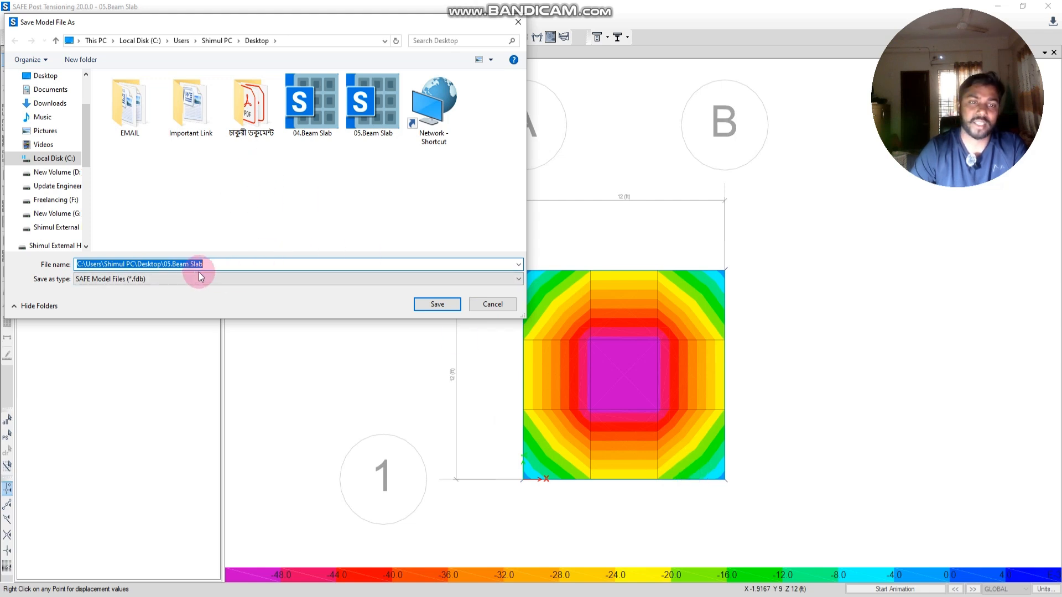
pyautogui.click(171, 264)
pyautogui.moveTo(171, 263); pyautogui.dragTo(166, 262)
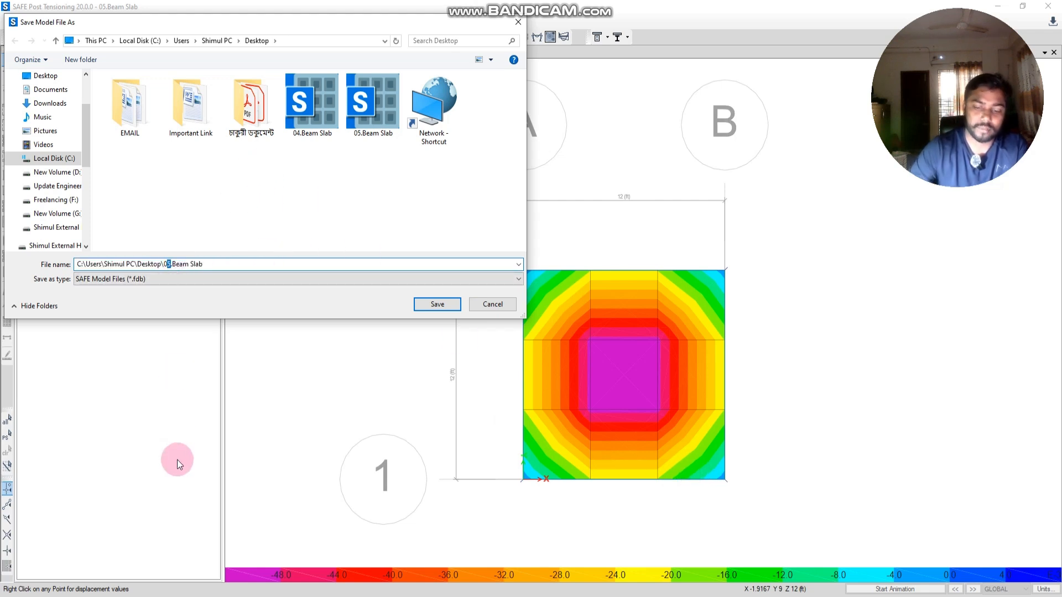
pyautogui.write('6')
pyautogui.click(432, 304)
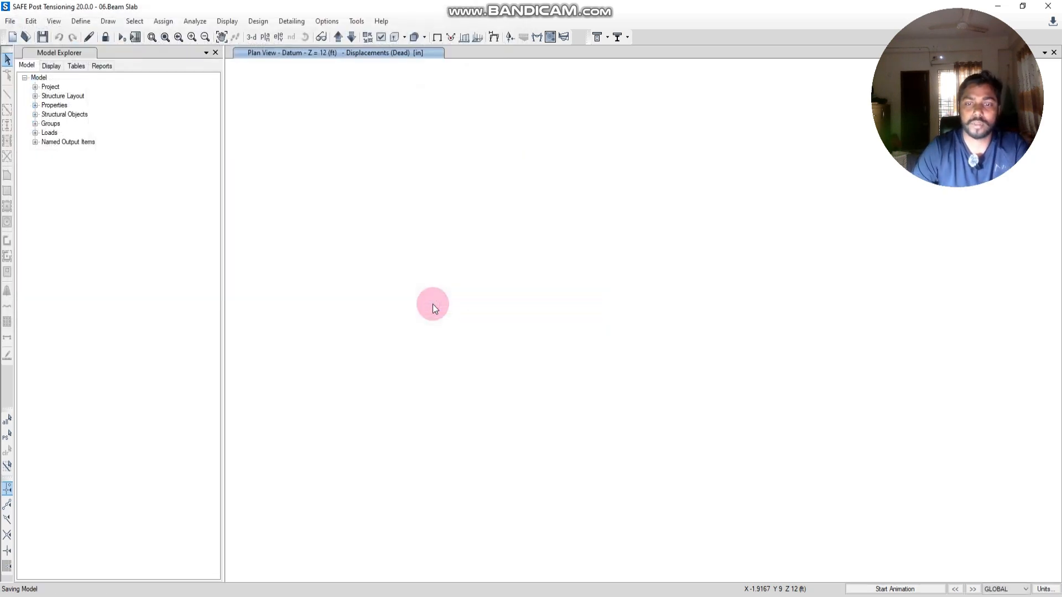
# - Check the concrete slab/beam design preferences with ACI 318-19 as the design code and accept them
pyautogui.moveTo(579, 396)
pyautogui.mouseDown(button='middle')
pyautogui.moveTo(584, 376)
pyautogui.moveTo(584, 390)
pyautogui.mouseUp(button='middle')
pyautogui.click(260, 22)
pyautogui.click(332, 51)
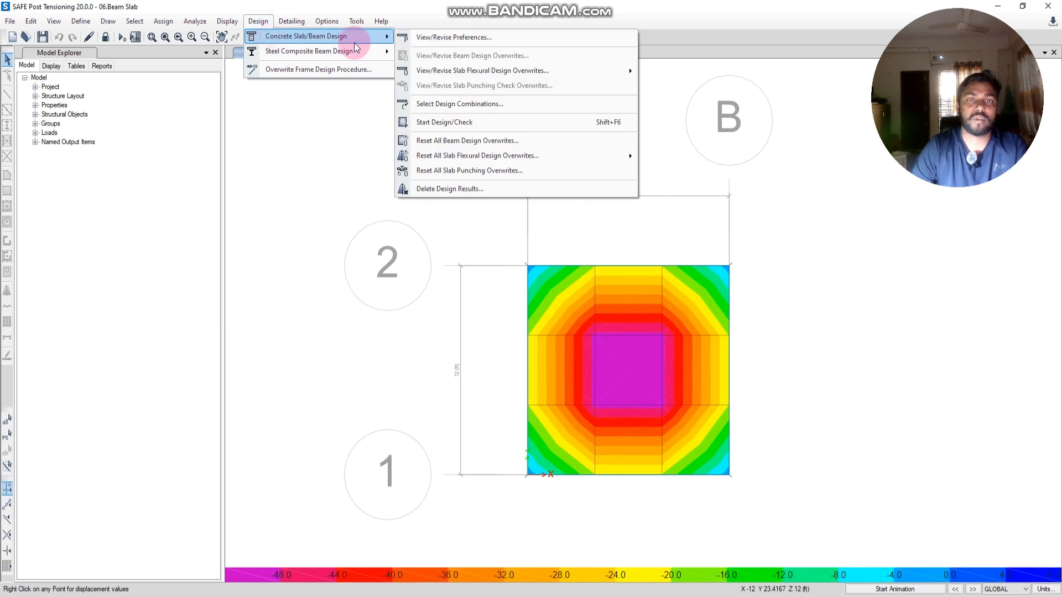
pyautogui.moveTo(360, 36)
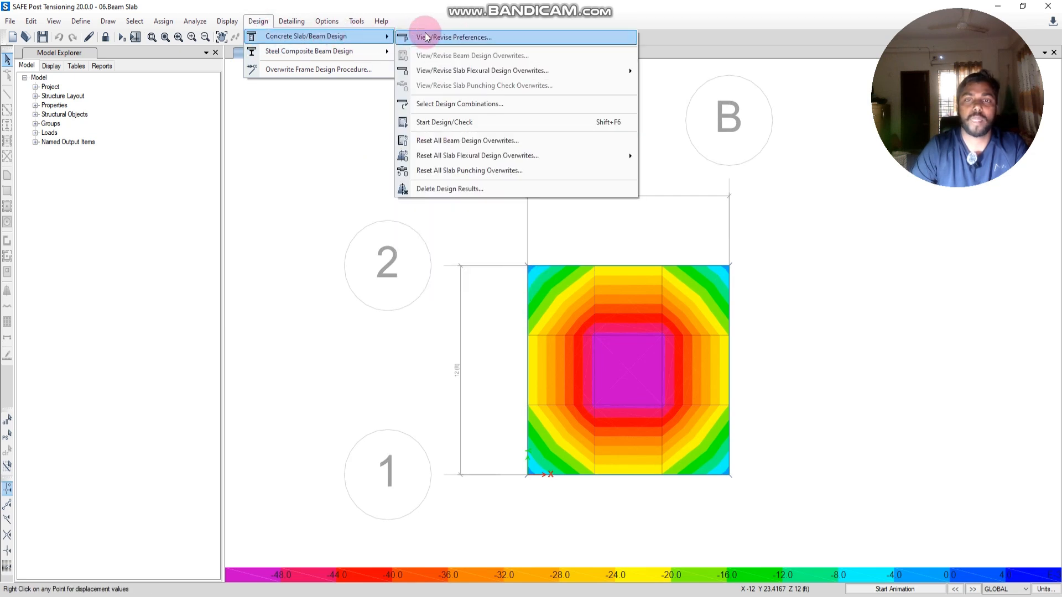
pyautogui.click(445, 36)
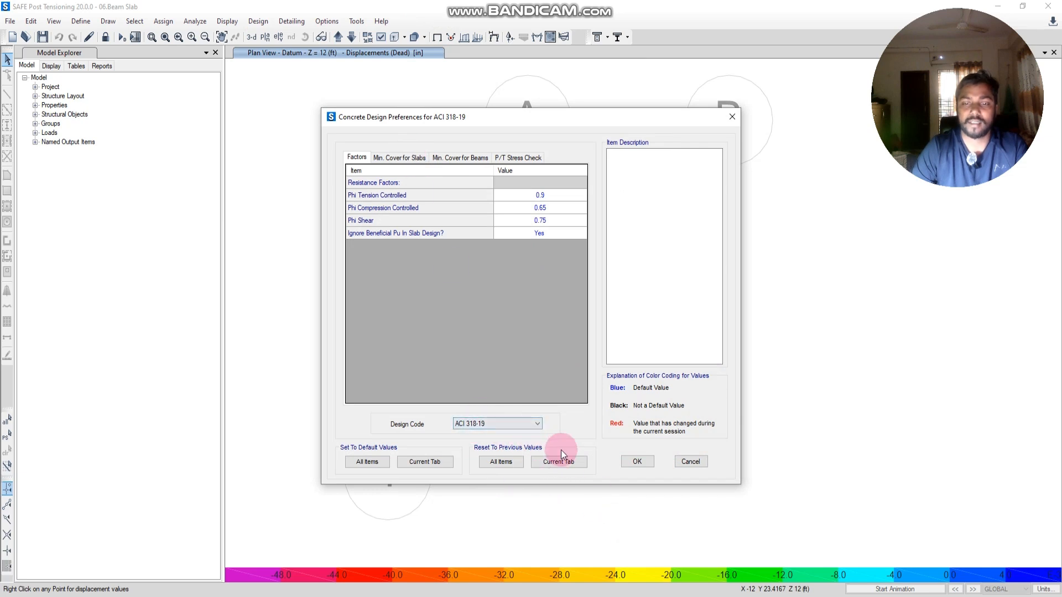
pyautogui.click(625, 462)
# - Review the strength load combinations selected for the concrete slab/beam design and accept the selection
pyautogui.click(257, 21)
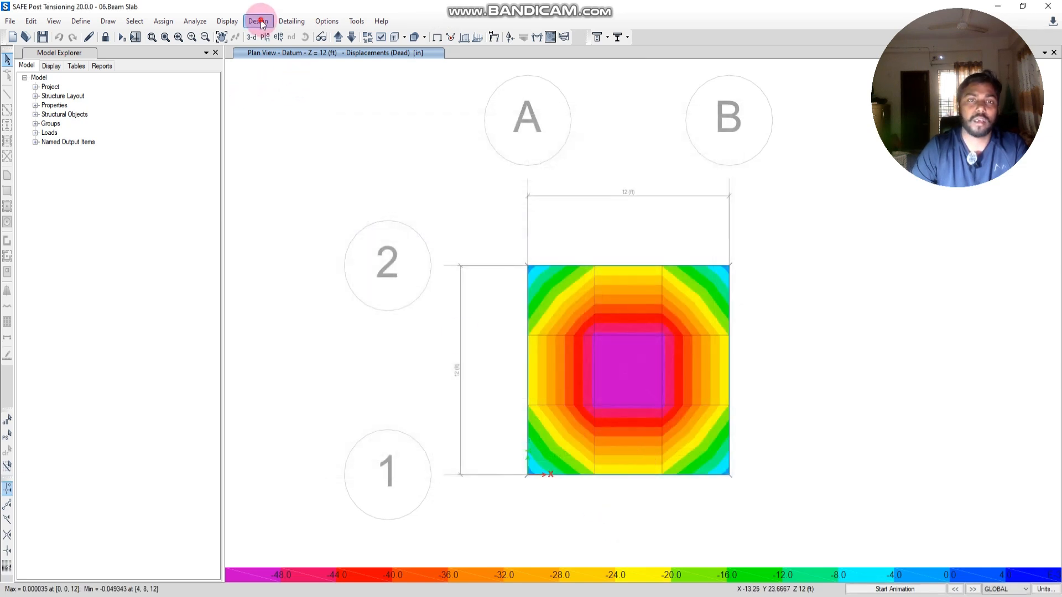
pyautogui.moveTo(284, 40)
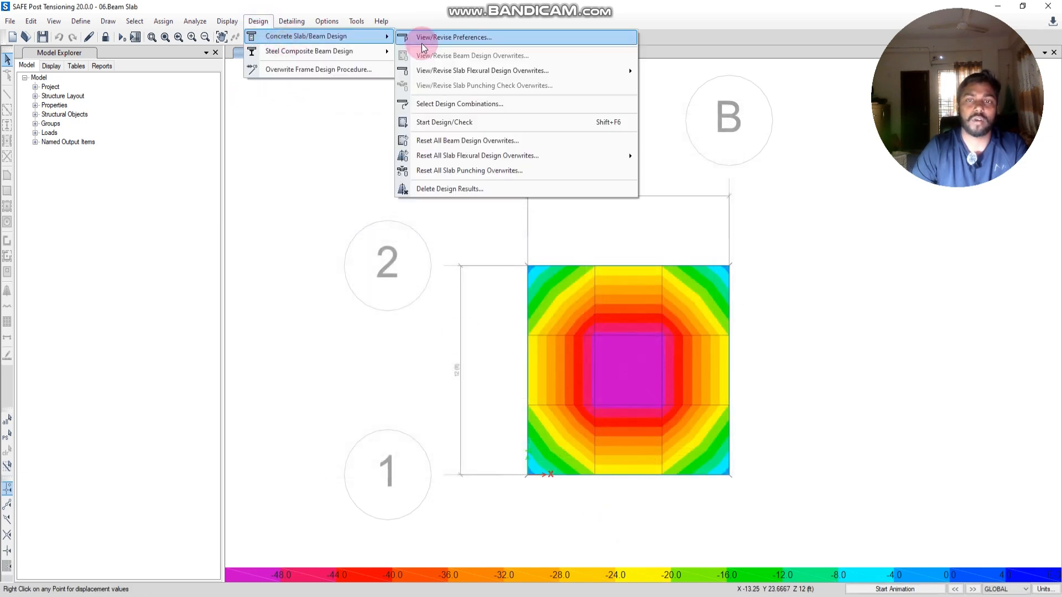
pyautogui.click(432, 109)
pyautogui.click(403, 257)
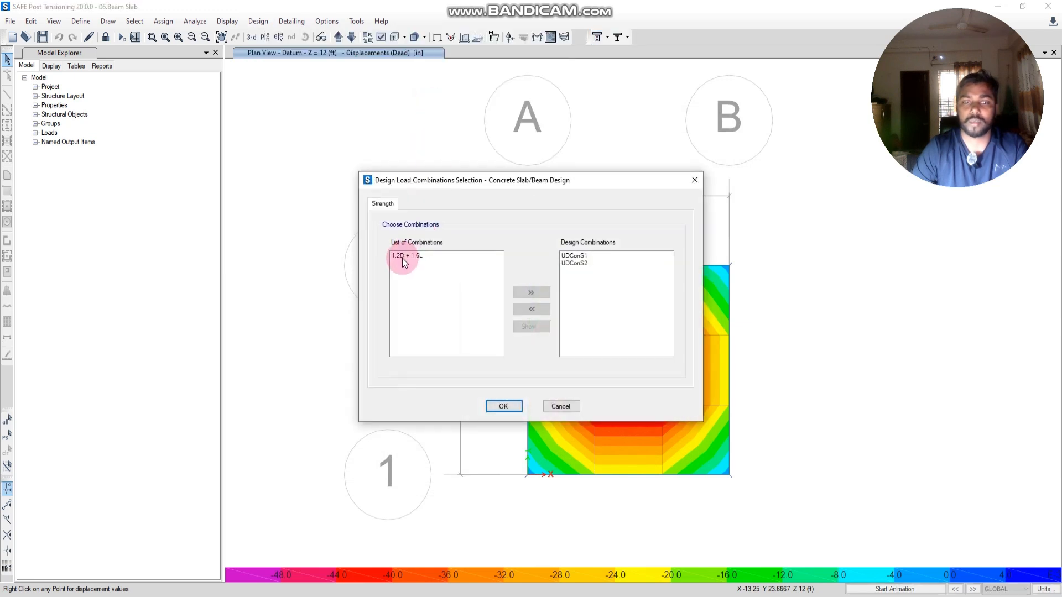
pyautogui.click(503, 407)
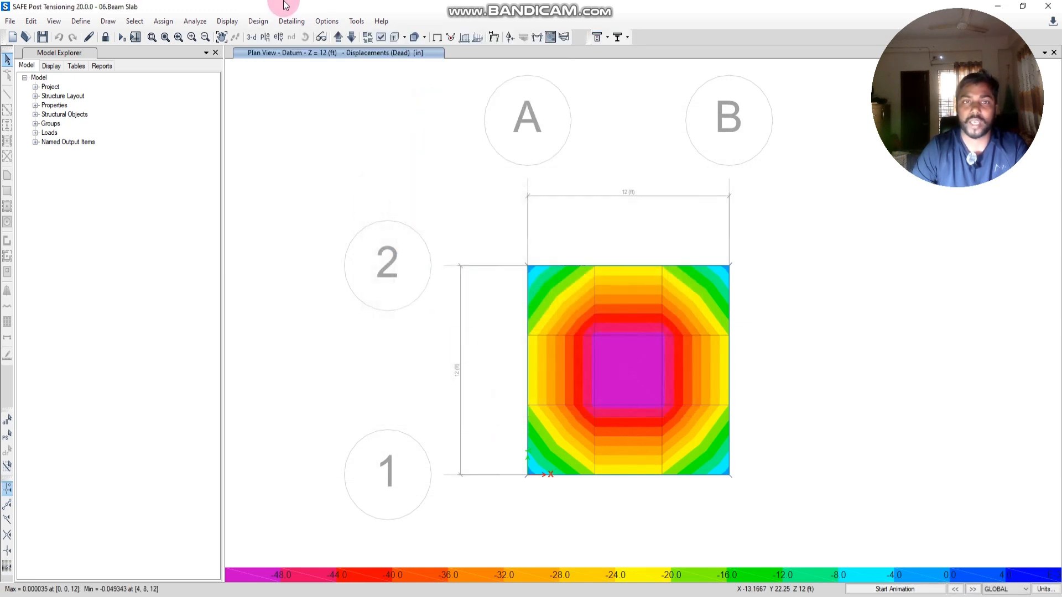
# - Start the concrete slab/beam design check for the model
pyautogui.click(258, 22)
pyautogui.moveTo(304, 36)
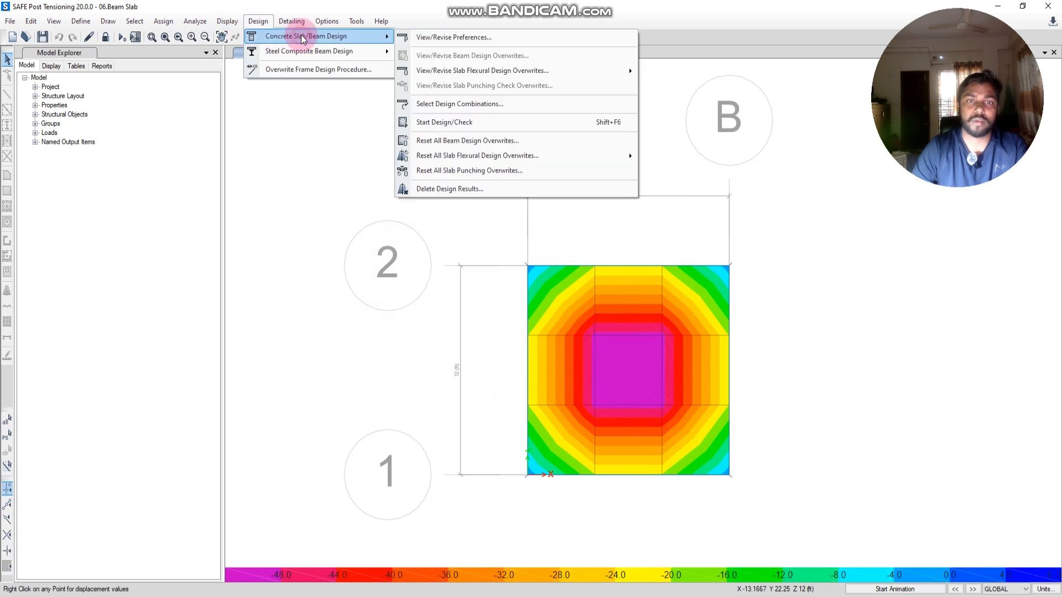
pyautogui.click(434, 122)
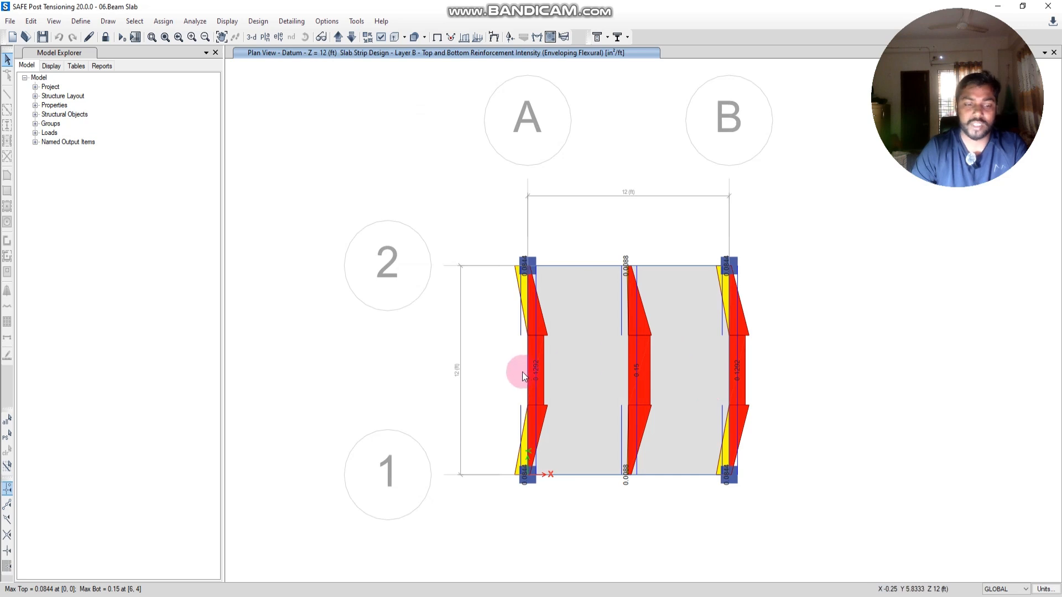
pyautogui.moveTo(523, 390)
pyautogui.mouseDown(button='middle')
pyautogui.moveTo(519, 372)
pyautogui.moveTo(514, 399)
pyautogui.mouseUp(button='middle')
# - Review the slab bar selection and curtailment rules, including typical bar sizes and spacing, and accept them
pyautogui.click(289, 22)
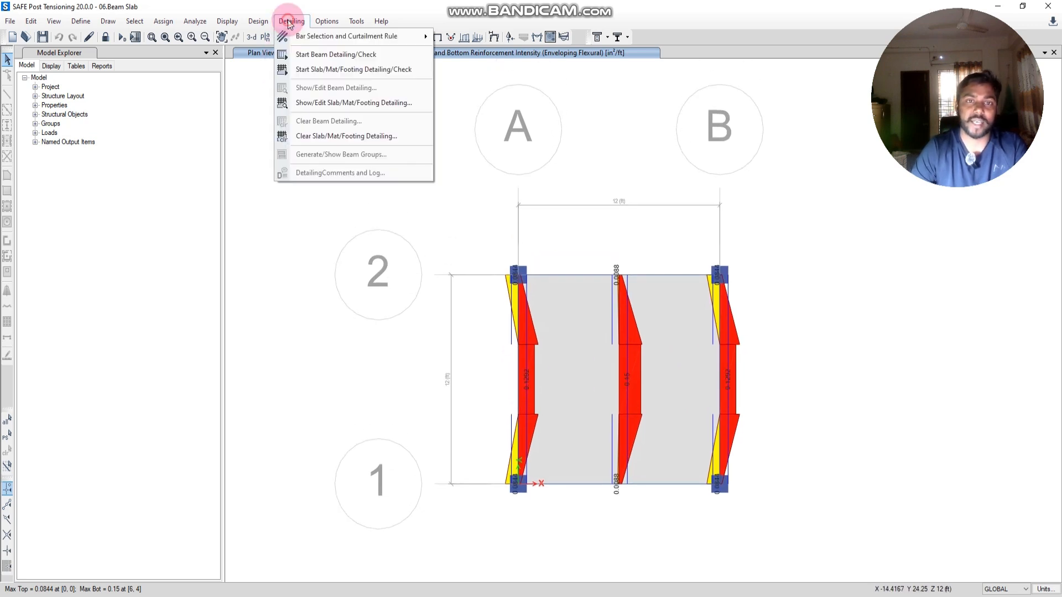
pyautogui.moveTo(354, 36)
pyautogui.click(483, 52)
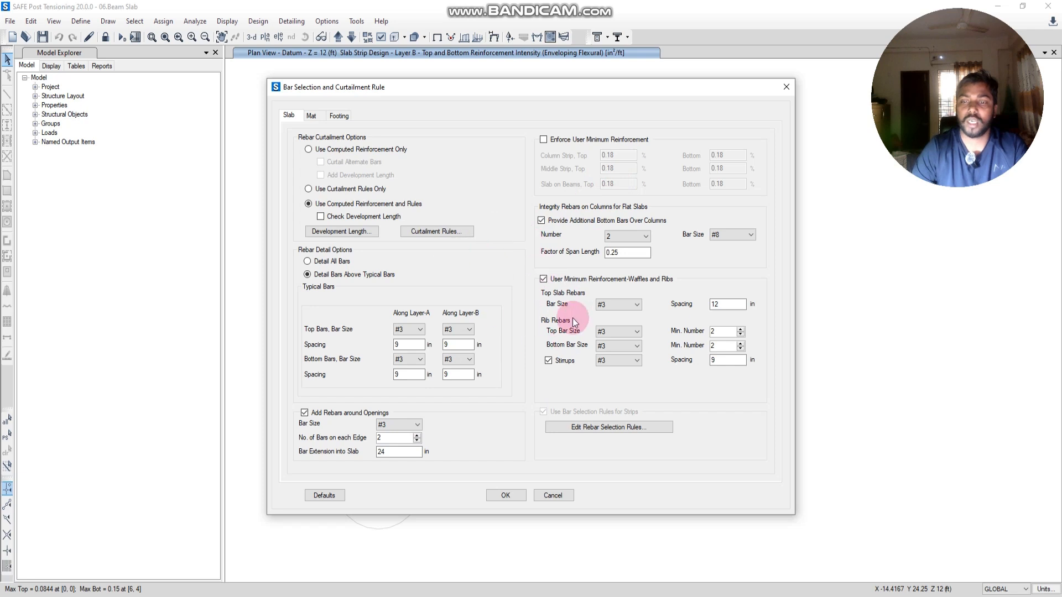
pyautogui.click(513, 494)
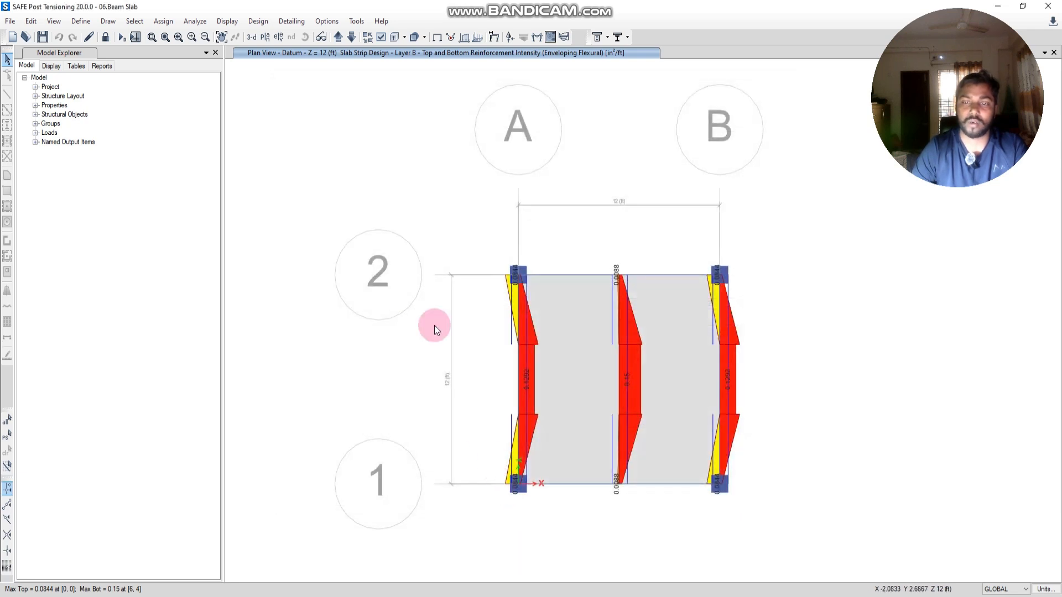
# - Display the strip-based enveloping flexural reinforcement of the slab for Layer A only, with top and bottom rebar
pyautogui.click(227, 21)
pyautogui.click(254, 108)
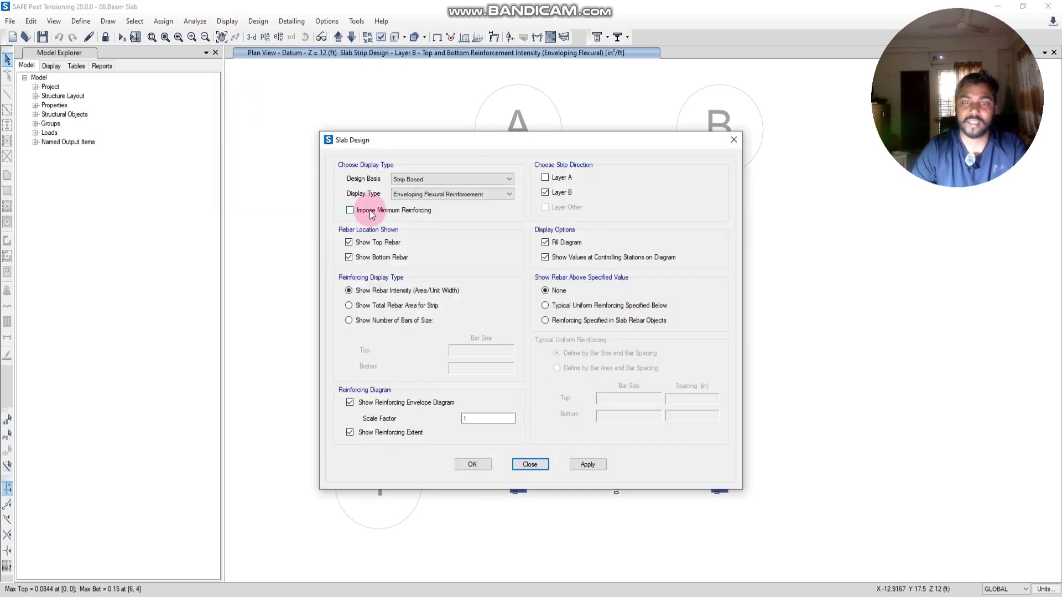
pyautogui.click(545, 178)
pyautogui.click(546, 192)
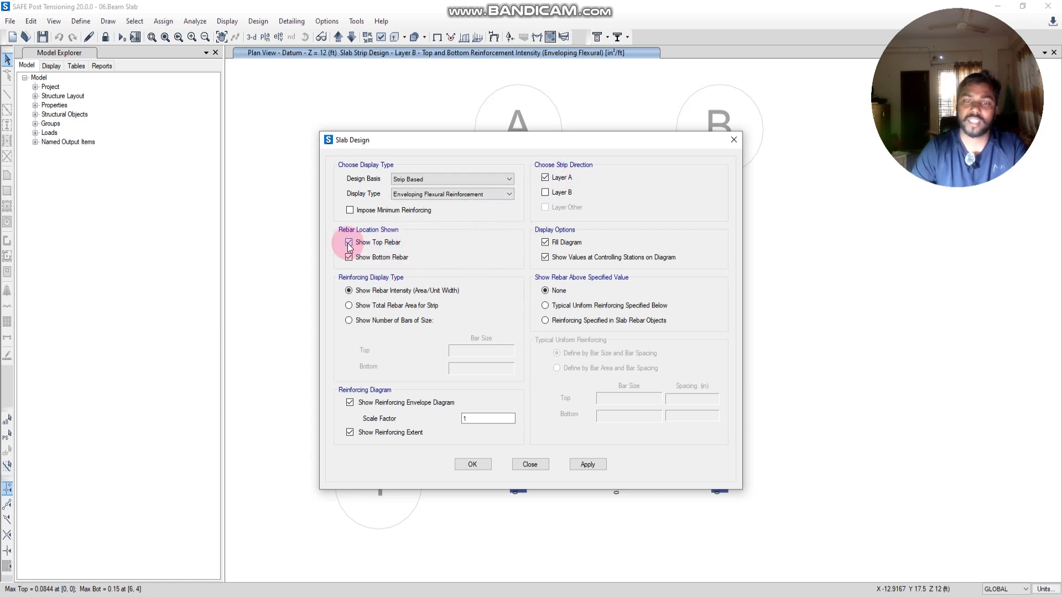
pyautogui.click(573, 467)
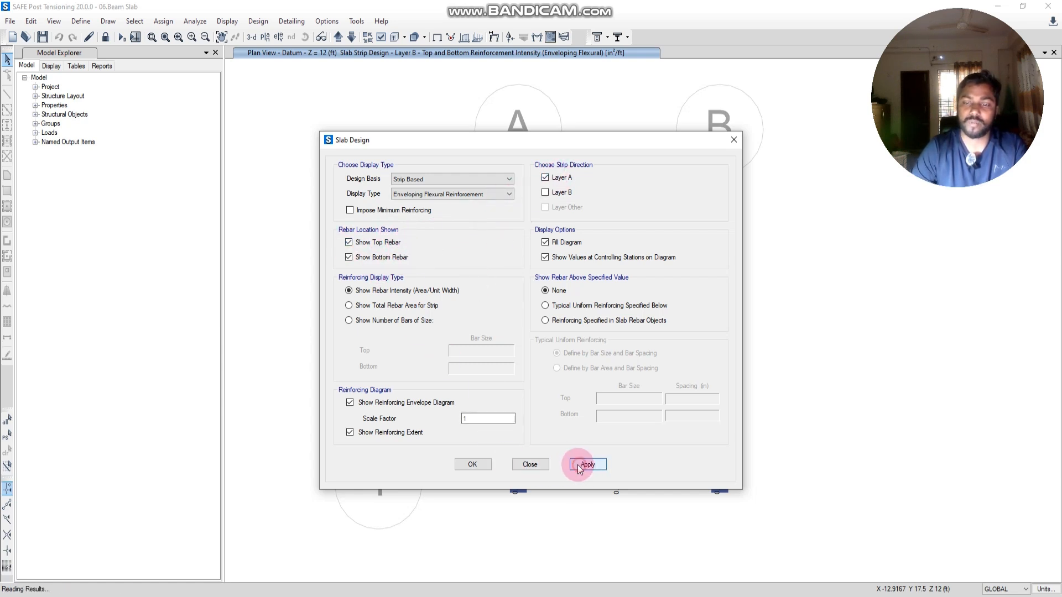
pyautogui.click(479, 464)
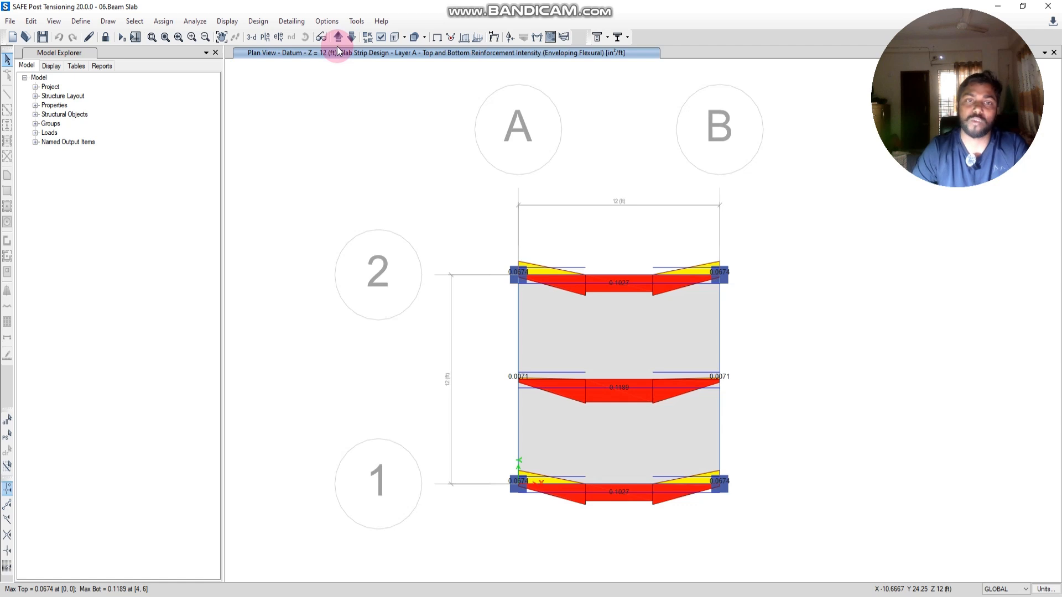
# - Switch the slab design display to show the enveloping flexural reinforcement for Layer B only
pyautogui.click(227, 22)
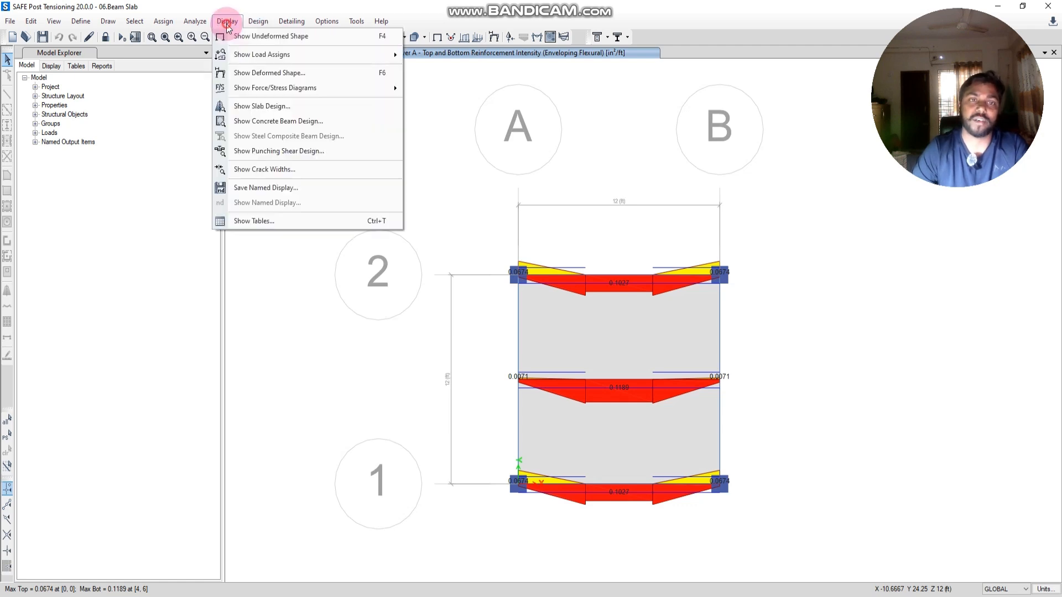
pyautogui.click(247, 106)
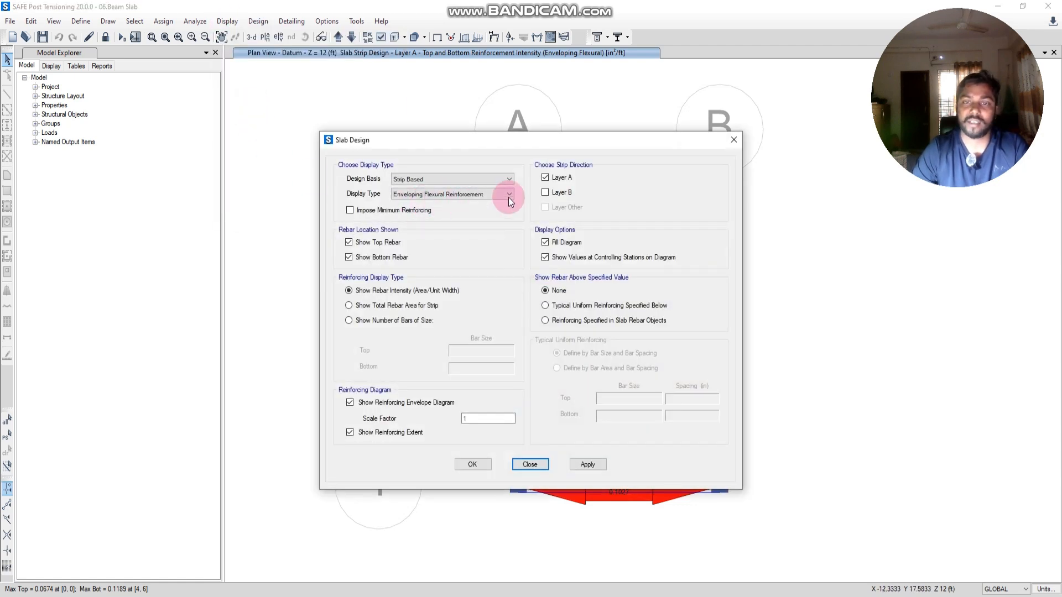
pyautogui.click(545, 193)
pyautogui.click(545, 178)
pyautogui.click(587, 465)
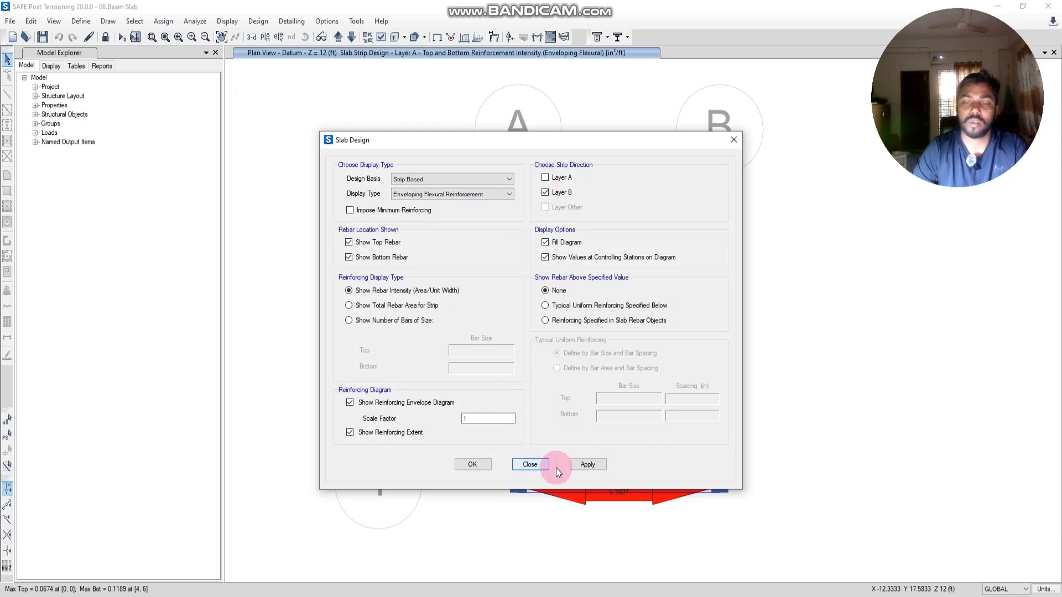
pyautogui.click(471, 464)
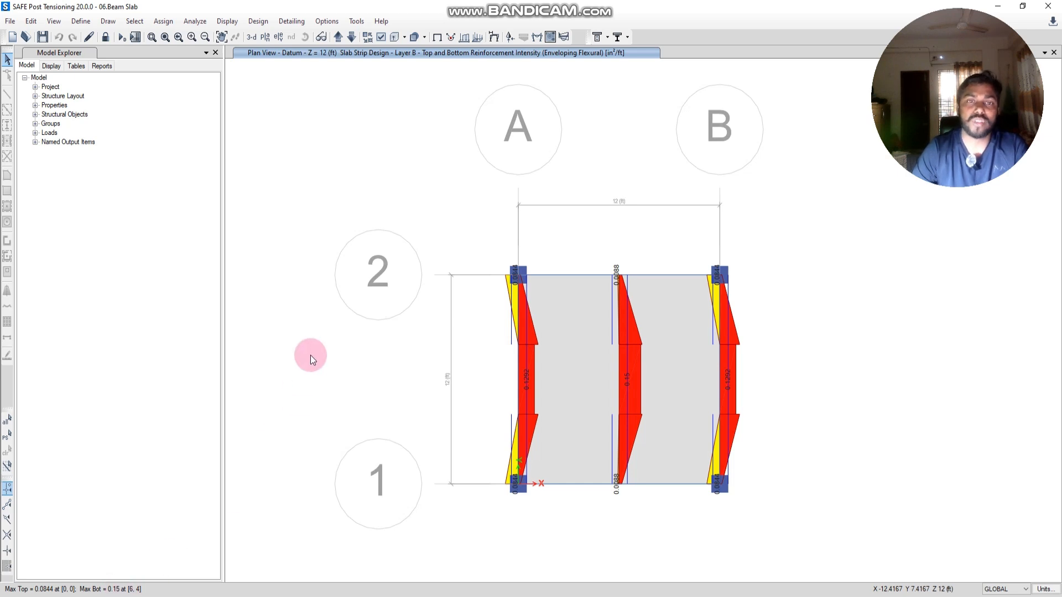
# - Recheck the slab bar selection and curtailment rules, including typical bar sizes and spacing, and accept them as they are
pyautogui.click(291, 22)
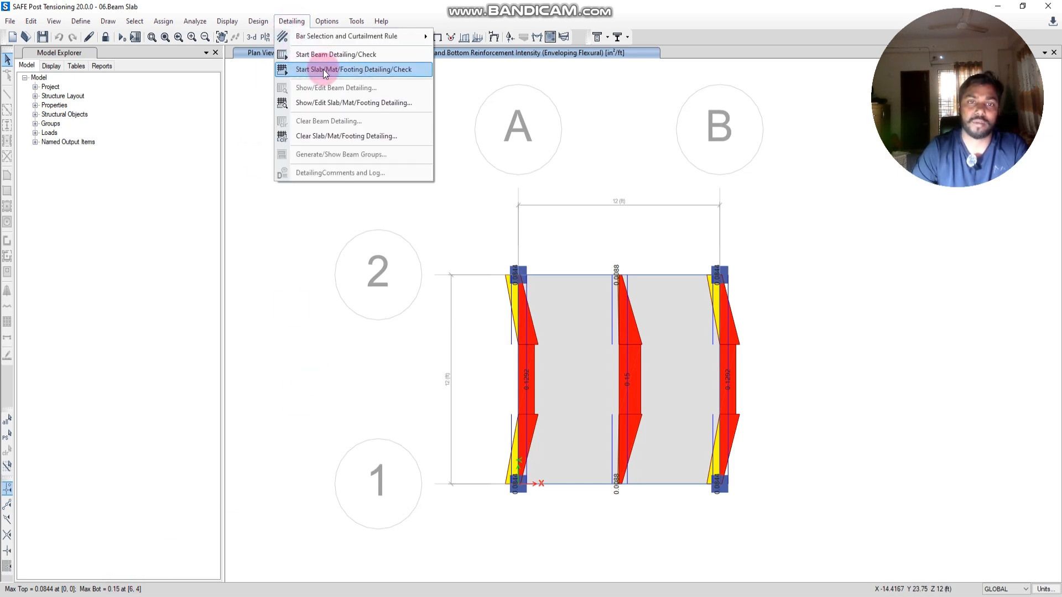
pyautogui.moveTo(313, 36)
pyautogui.click(475, 52)
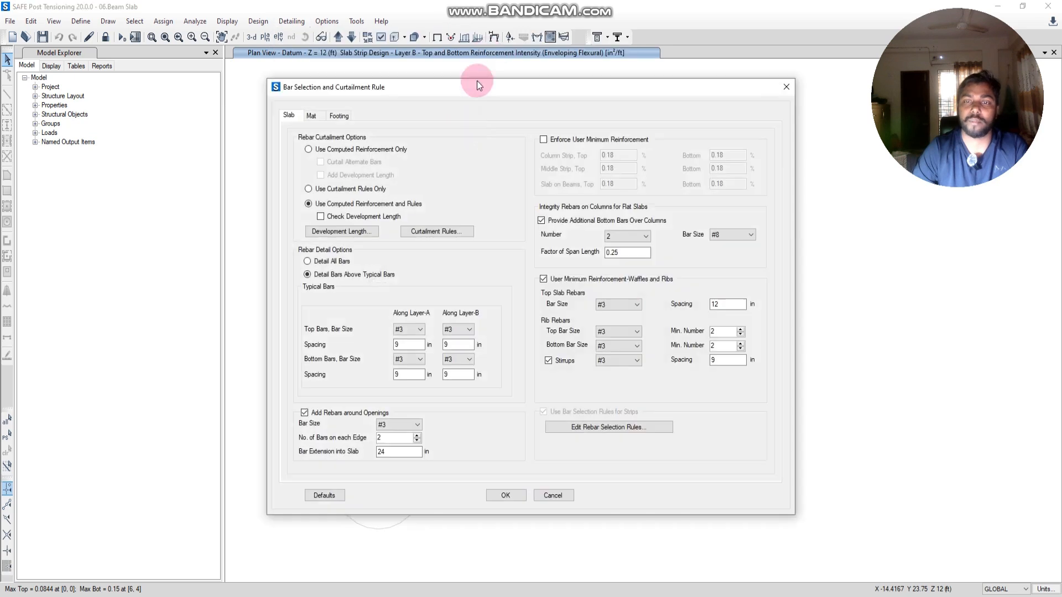
pyautogui.click(504, 495)
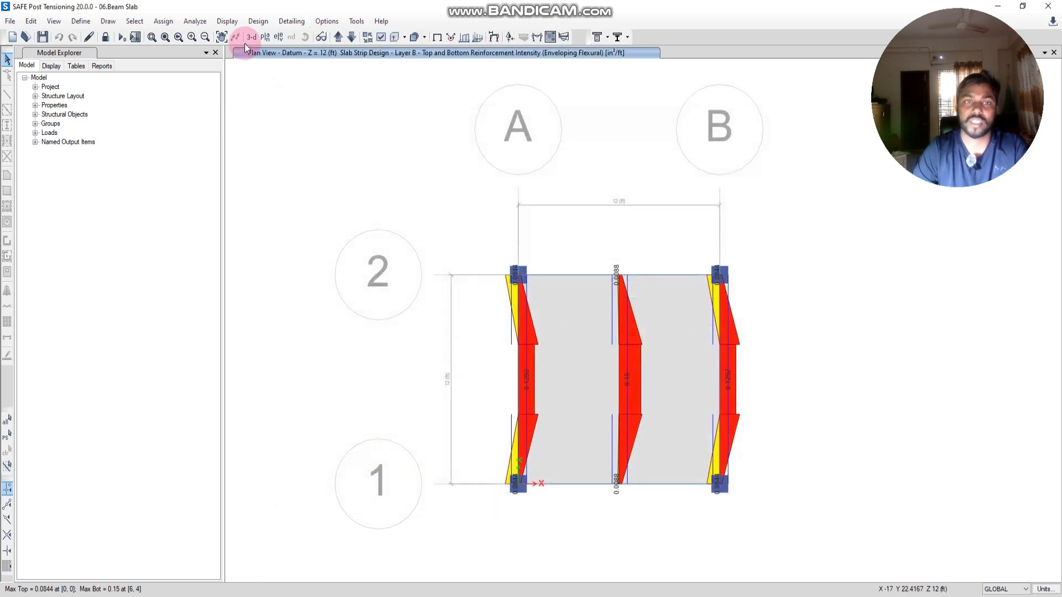
# - Run the slab/mat/footing detailing, clearing previous detailing and using the current rules and model
pyautogui.click(299, 25)
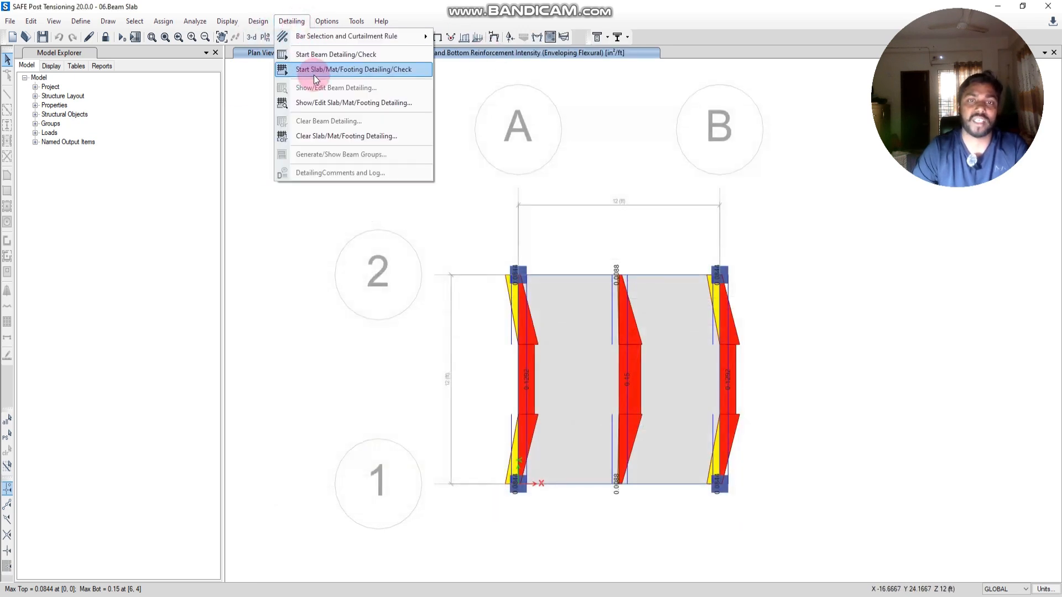
pyautogui.click(386, 71)
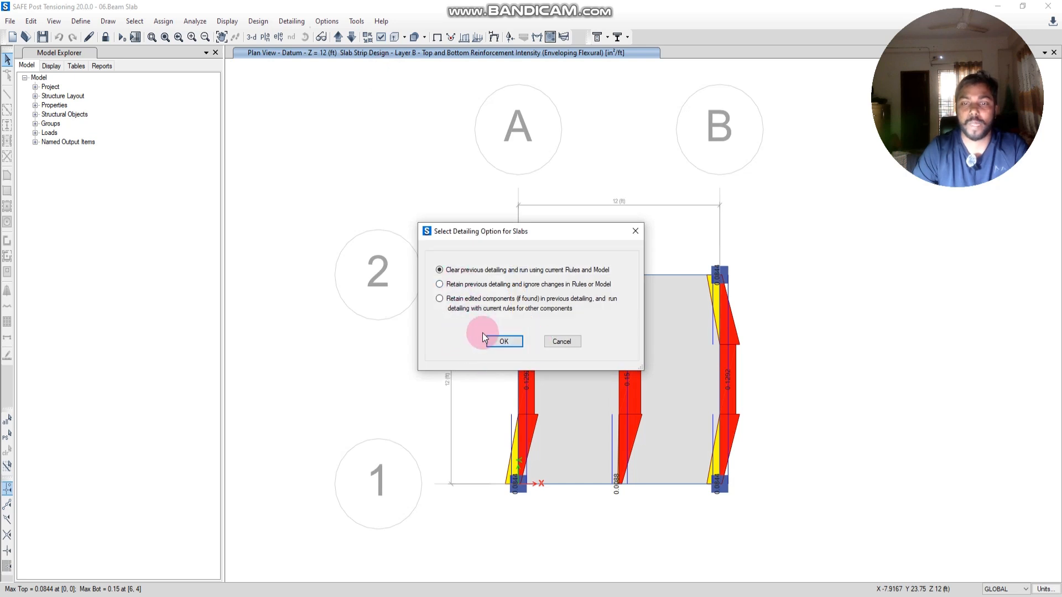
pyautogui.click(496, 339)
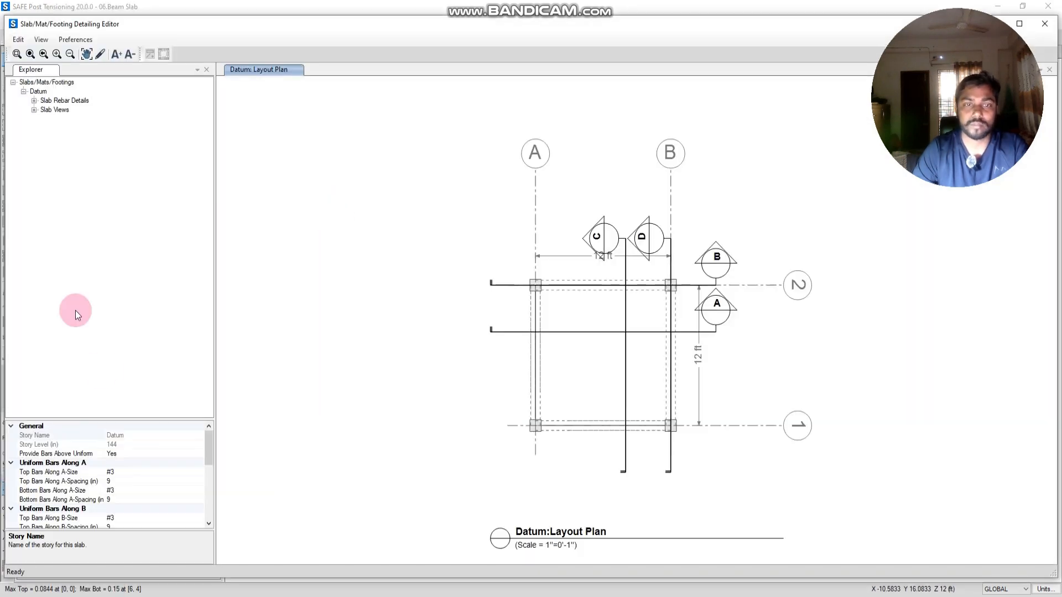
# - Expand the Datum slab's rebar details and slab views, and display the Layer-A rebar strips
pyautogui.moveTo(557, 407); pyautogui.dragTo(557, 369)
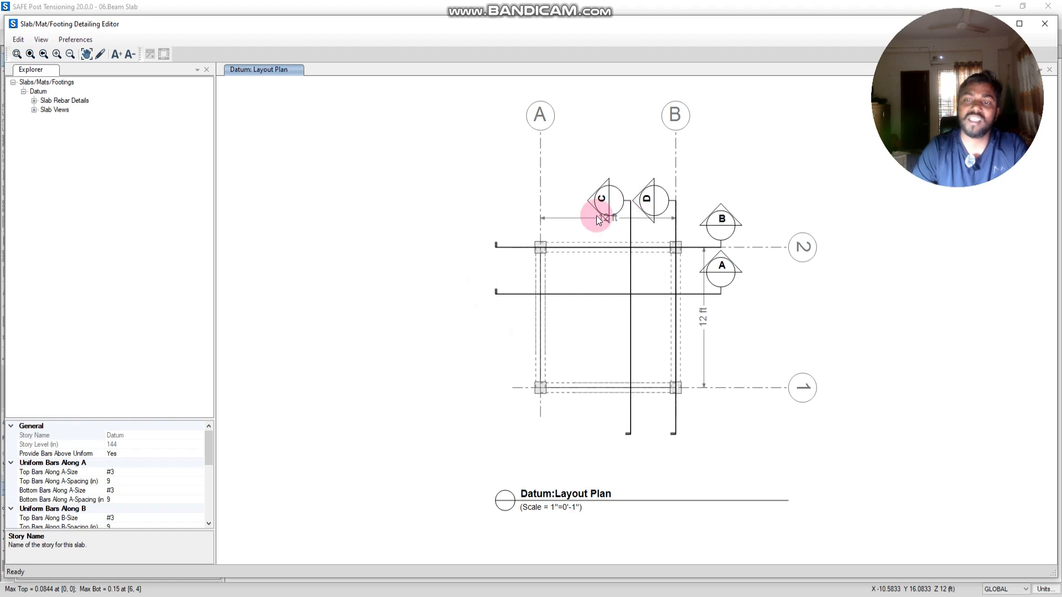
pyautogui.click(38, 91)
pyautogui.click(34, 100)
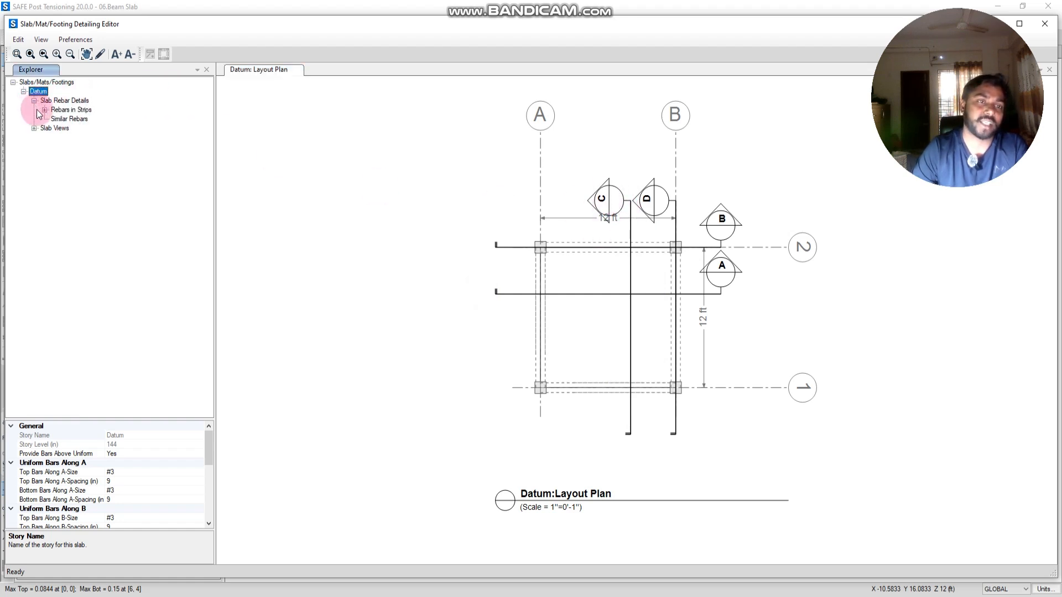
pyautogui.click(33, 128)
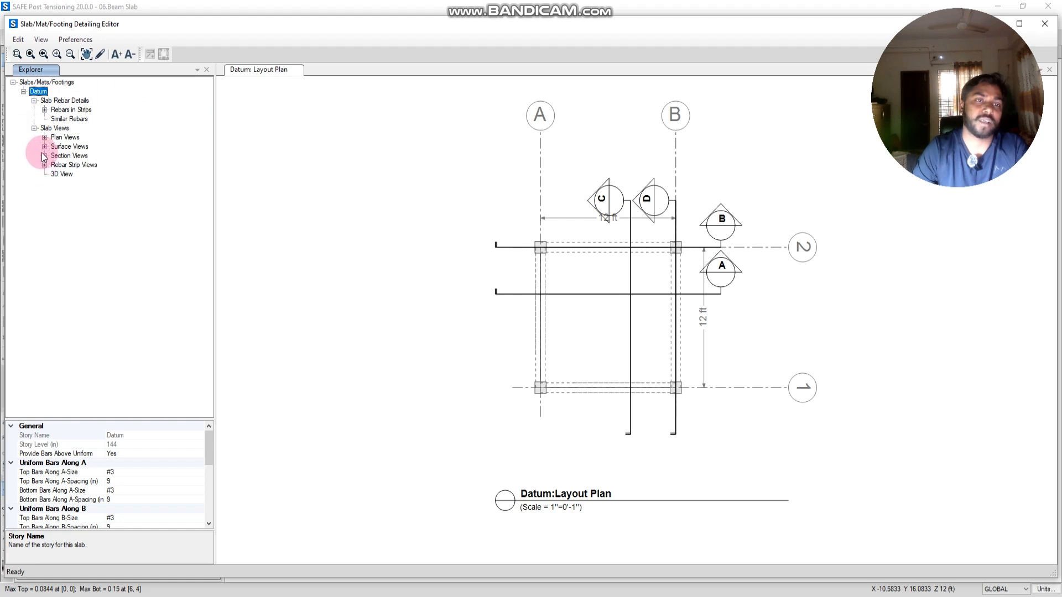
pyautogui.click(44, 110)
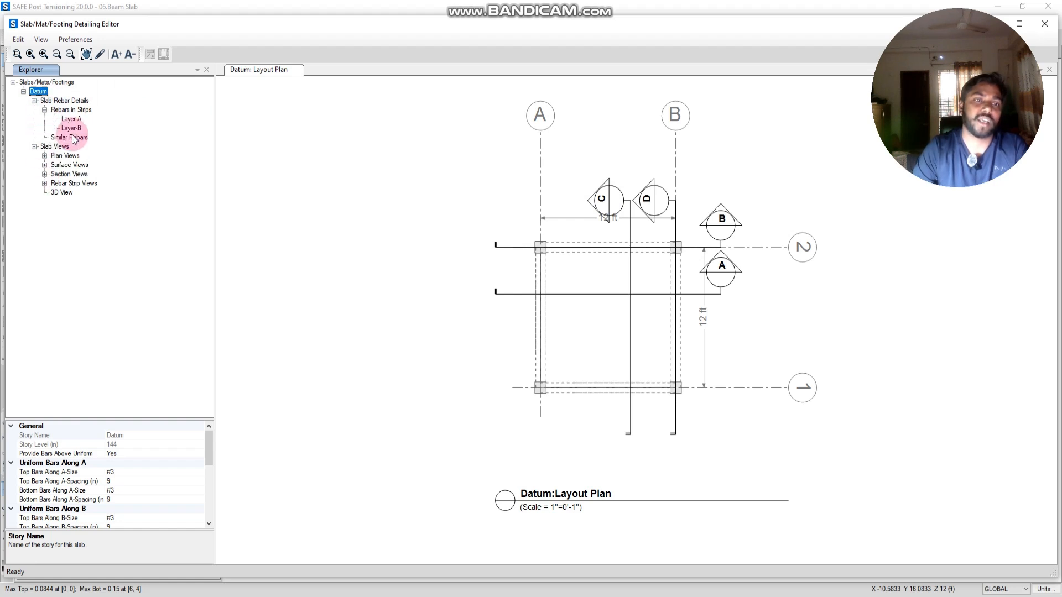
pyautogui.click(71, 118)
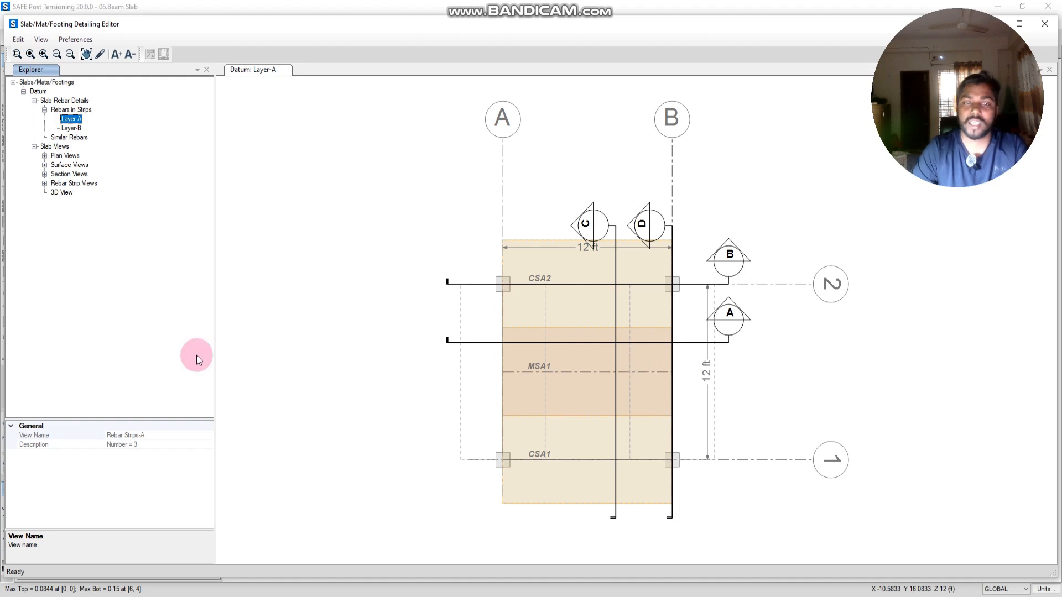
# - Display the Plan-Top/Bottom Bars view of the Datum slab and examine the top and bottom bar callouts along A and B
pyautogui.click(45, 156)
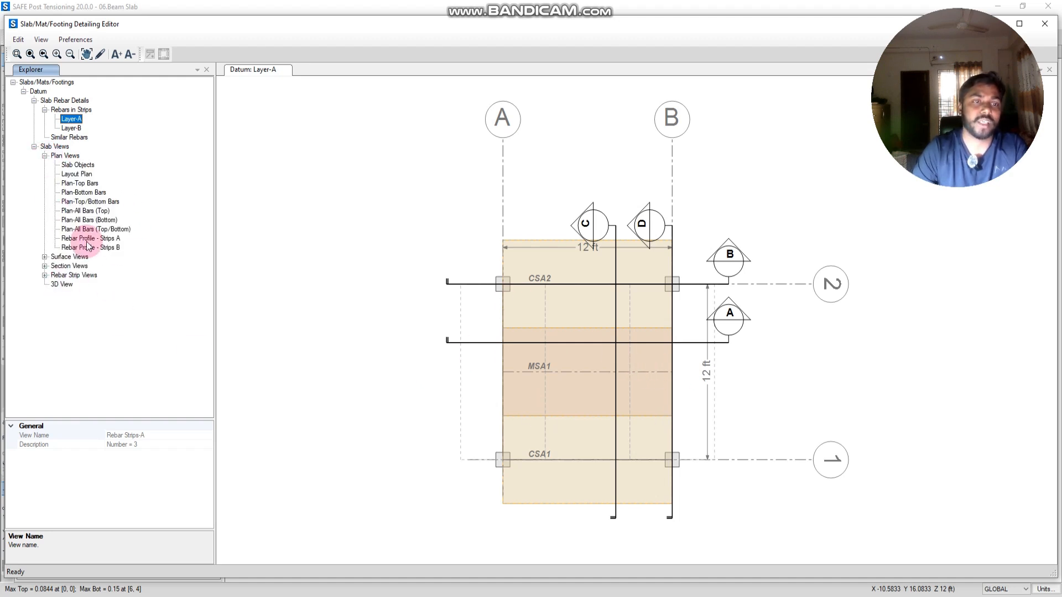
pyautogui.click(82, 201)
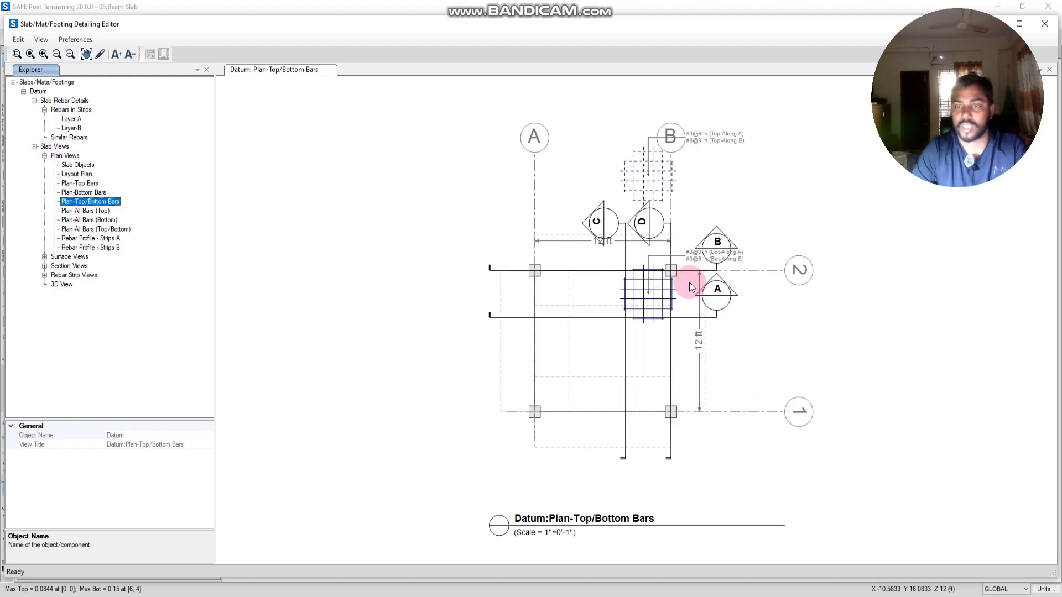
pyautogui.scroll(4, 688, 282)
pyautogui.moveTo(697, 286); pyautogui.dragTo(629, 479, button='middle')
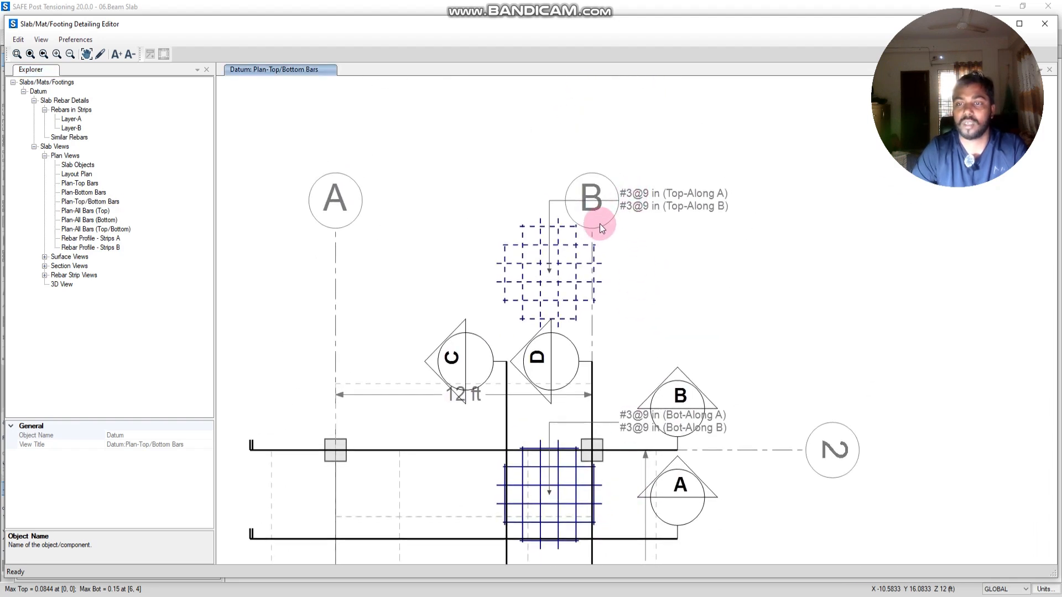
pyautogui.scroll(-2, 616, 303)
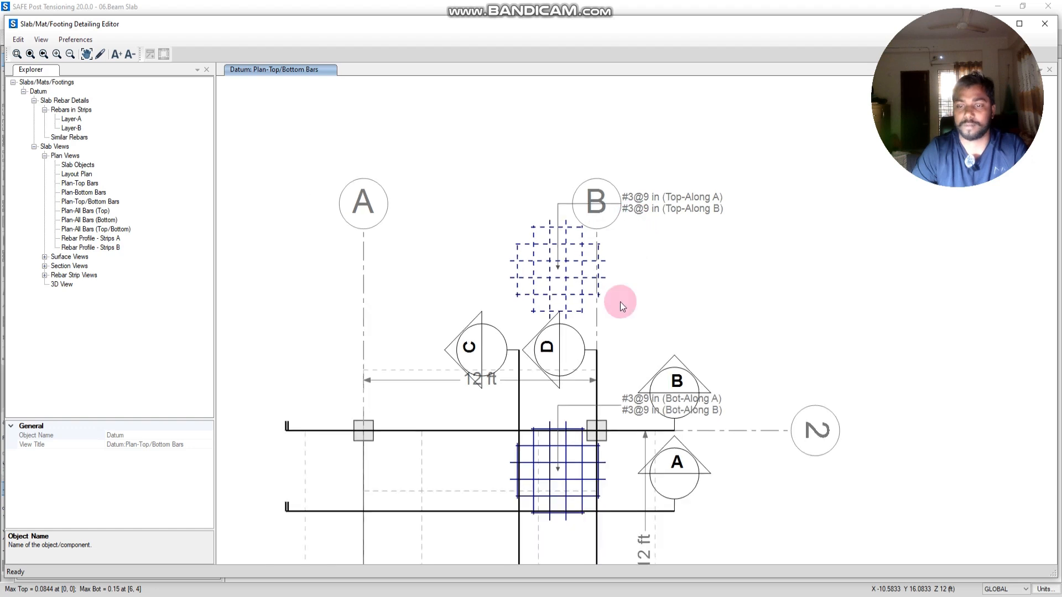
pyautogui.moveTo(640, 467); pyautogui.dragTo(583, 383, button='middle')
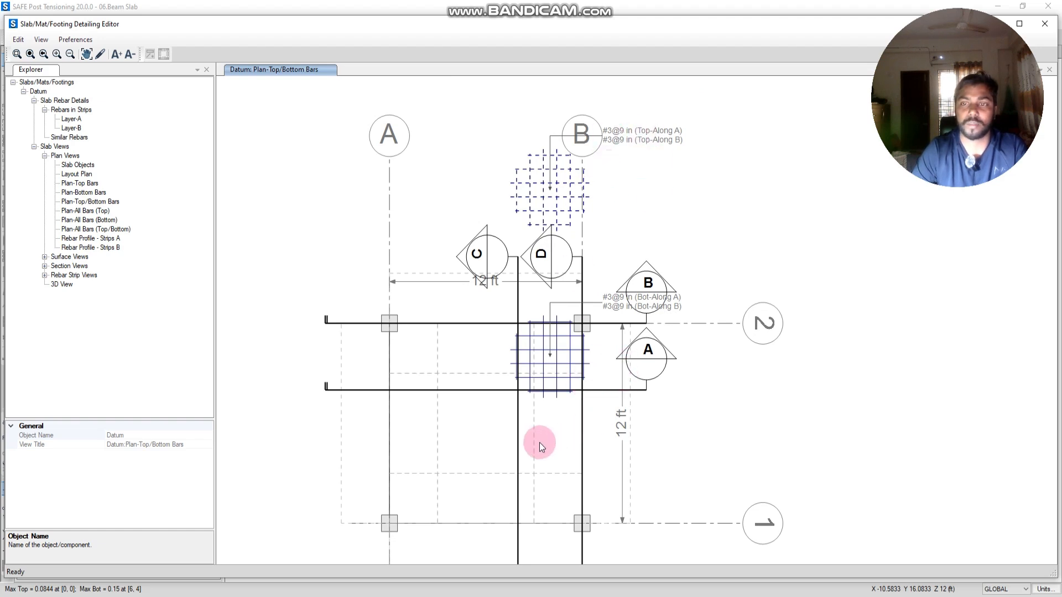
pyautogui.moveTo(542, 435)
pyautogui.mouseDown(button='middle')
pyautogui.moveTo(550, 423)
pyautogui.moveTo(543, 435)
pyautogui.mouseUp(button='middle')
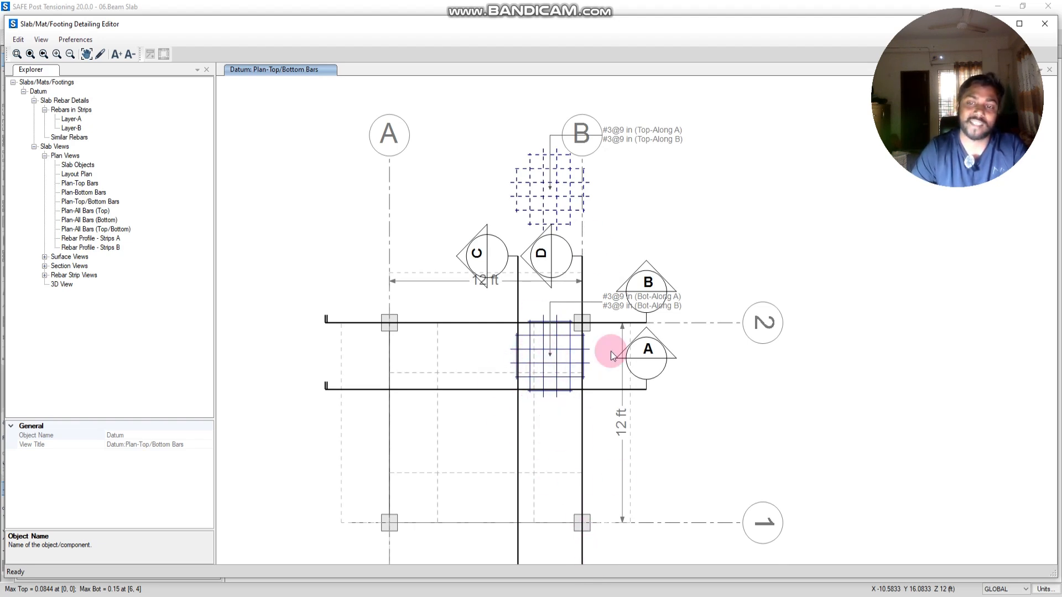
pyautogui.scroll(-1, 523, 339)
pyautogui.scroll(-1, 482, 419)
pyautogui.moveTo(482, 420)
pyautogui.mouseDown(button='middle')
pyautogui.moveTo(506, 401)
pyautogui.moveTo(510, 365)
pyautogui.mouseUp(button='middle')
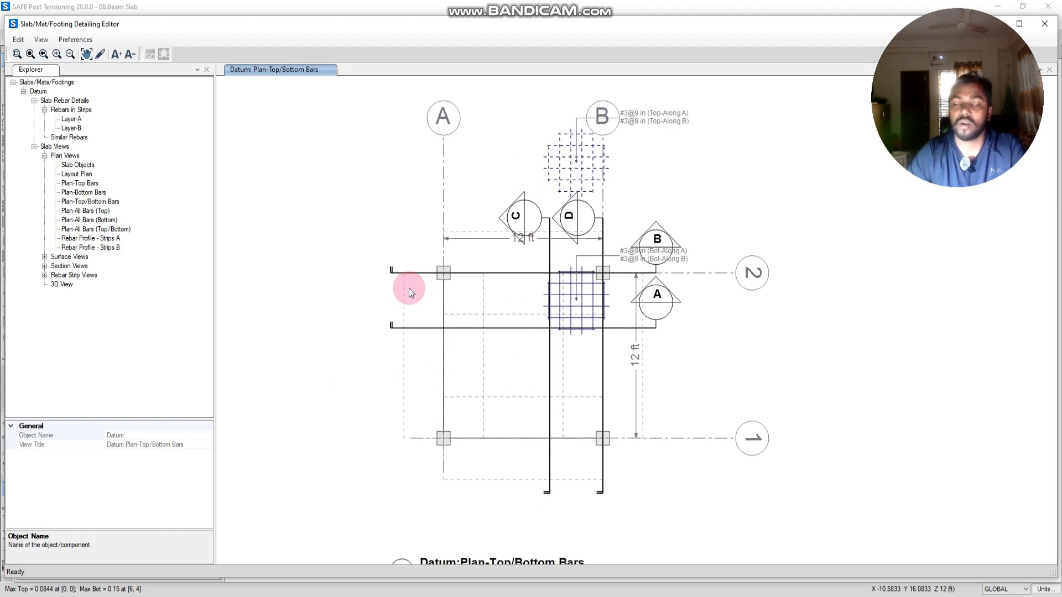
pyautogui.moveTo(420, 313); pyautogui.dragTo(408, 338, button='middle')
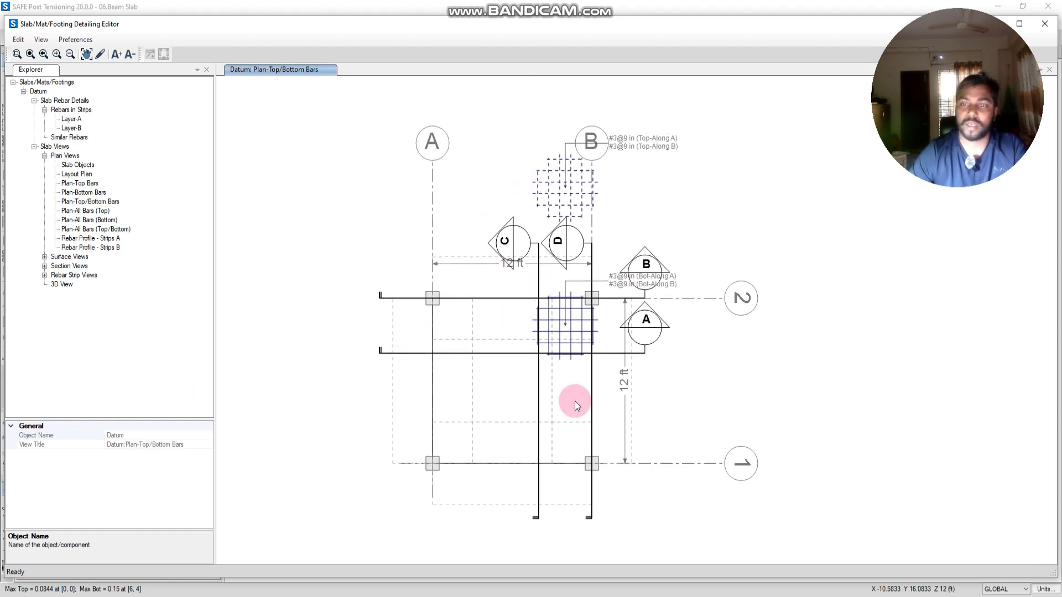
pyautogui.moveTo(575, 405); pyautogui.dragTo(574, 389, button='middle')
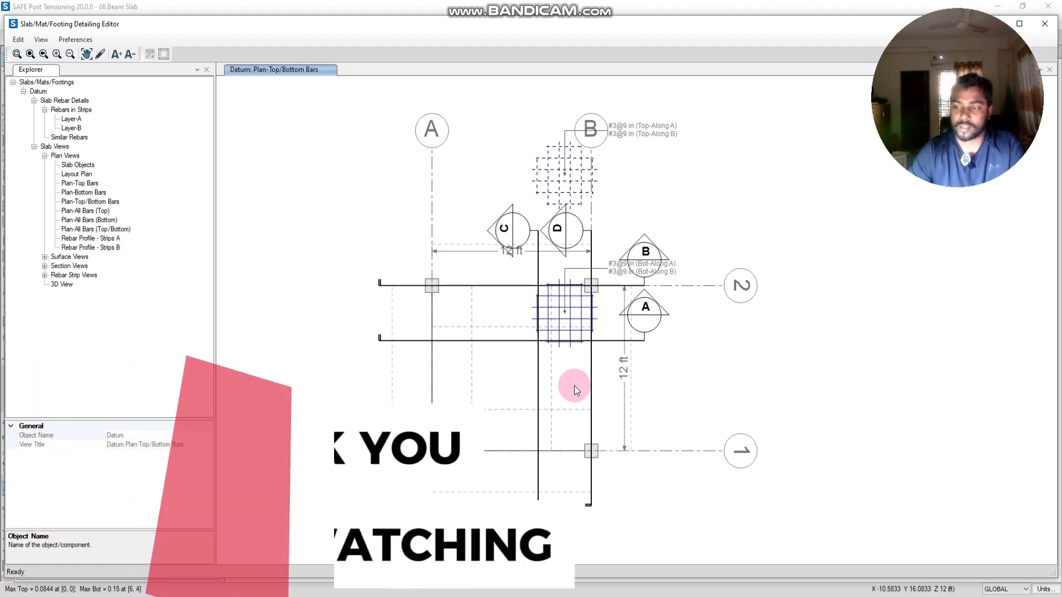